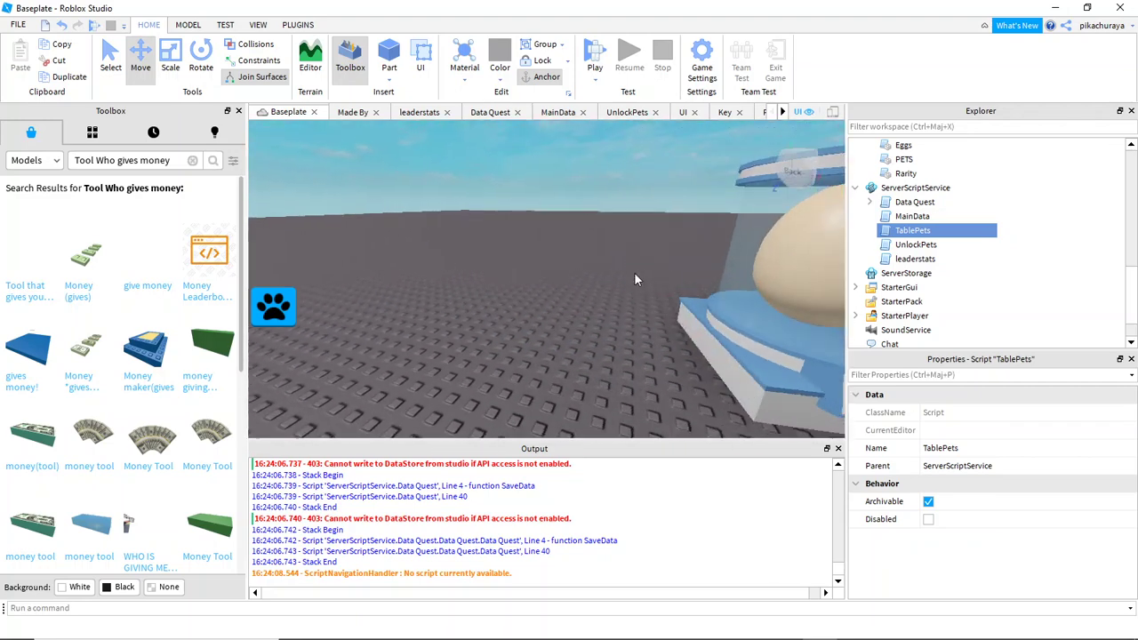
- Fly and orbit the camera around the egg display to view it from the front
{"action": "key", "text": "s"}
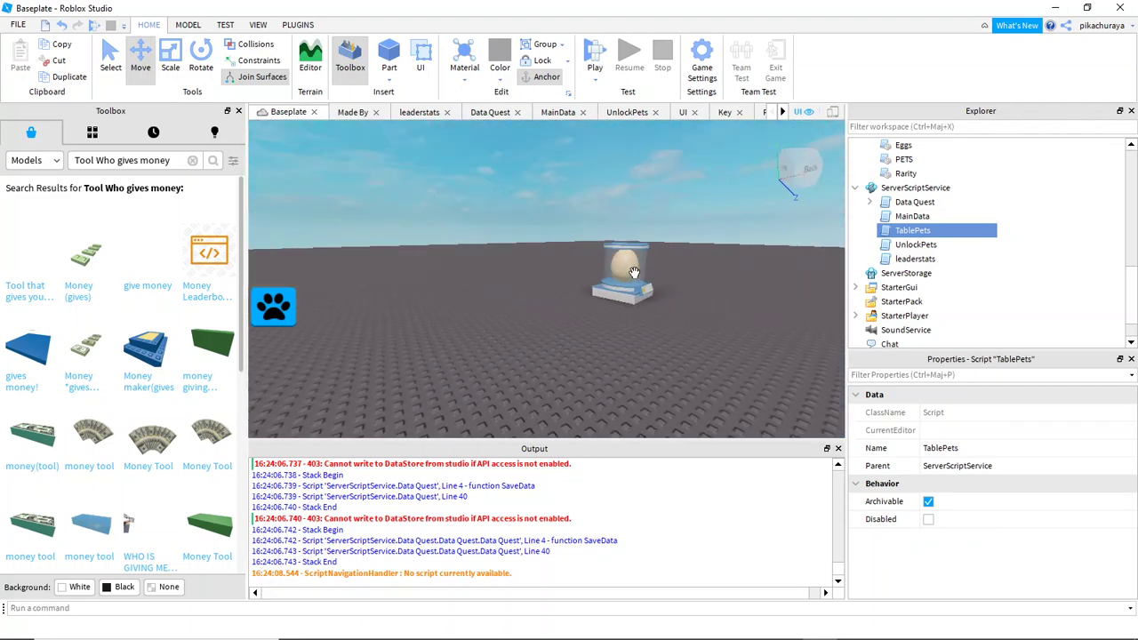
{"action": "key", "text": "w"}
{"action": "key", "text": "s"}
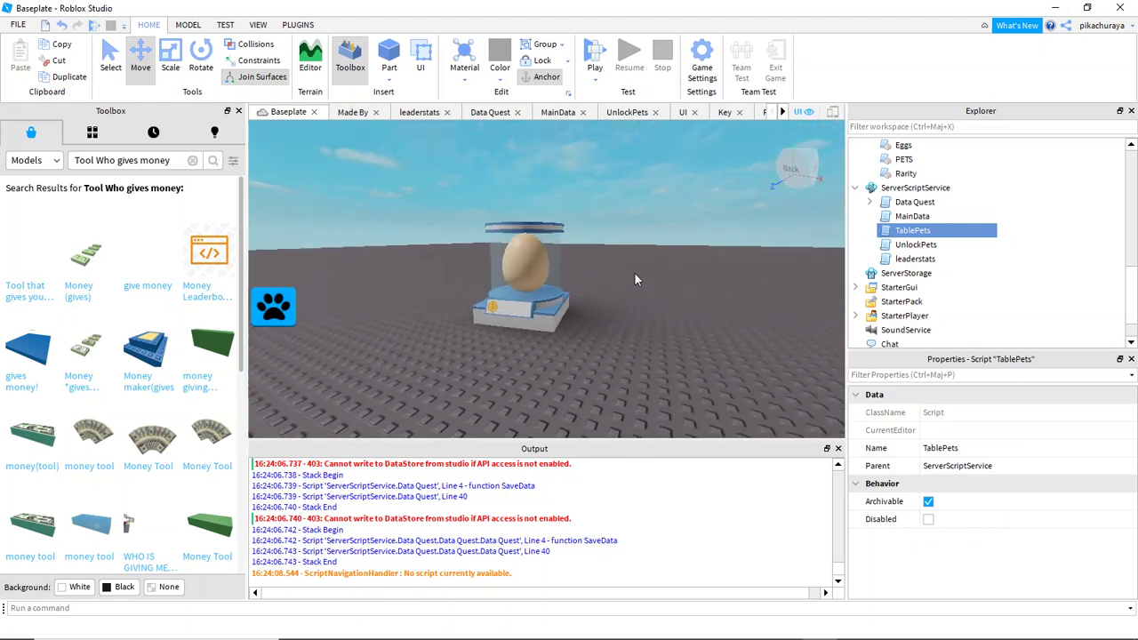
{"action": "key", "text": "w"}
{"action": "key", "text": "s"}
{"action": "key", "text": "w"}
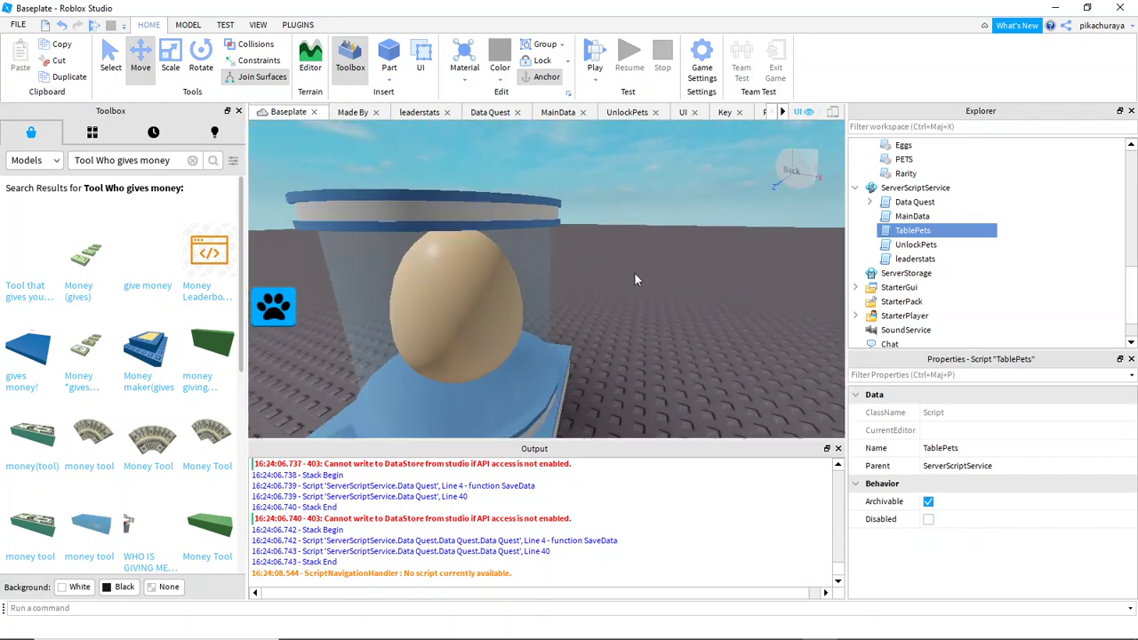
{"action": "key", "text": "s"}
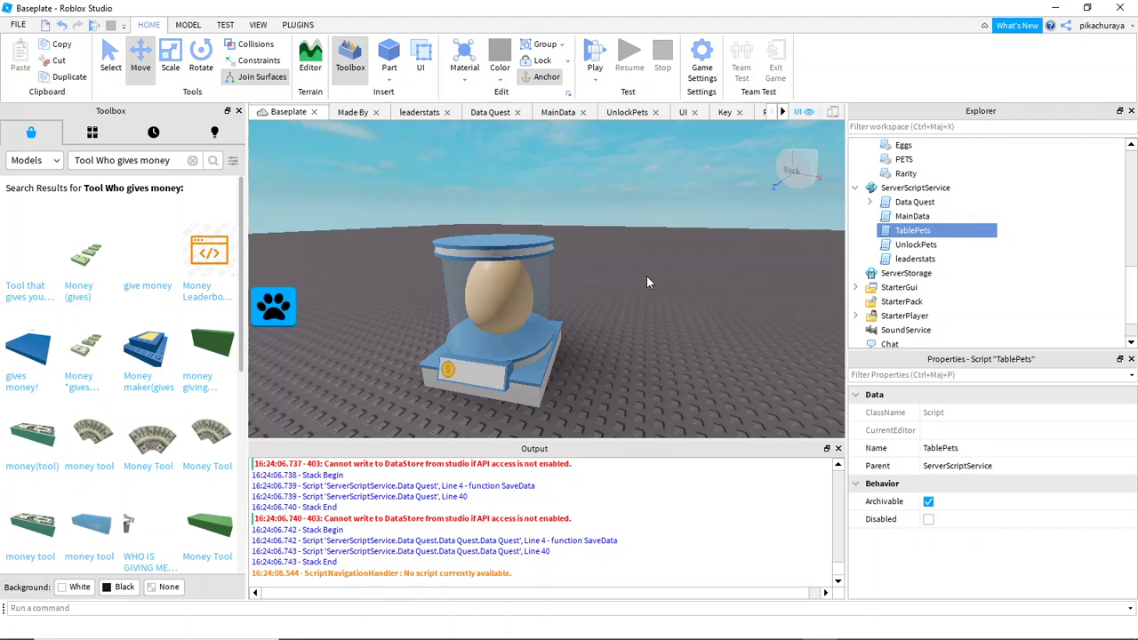
{"action": "key", "text": "w"}
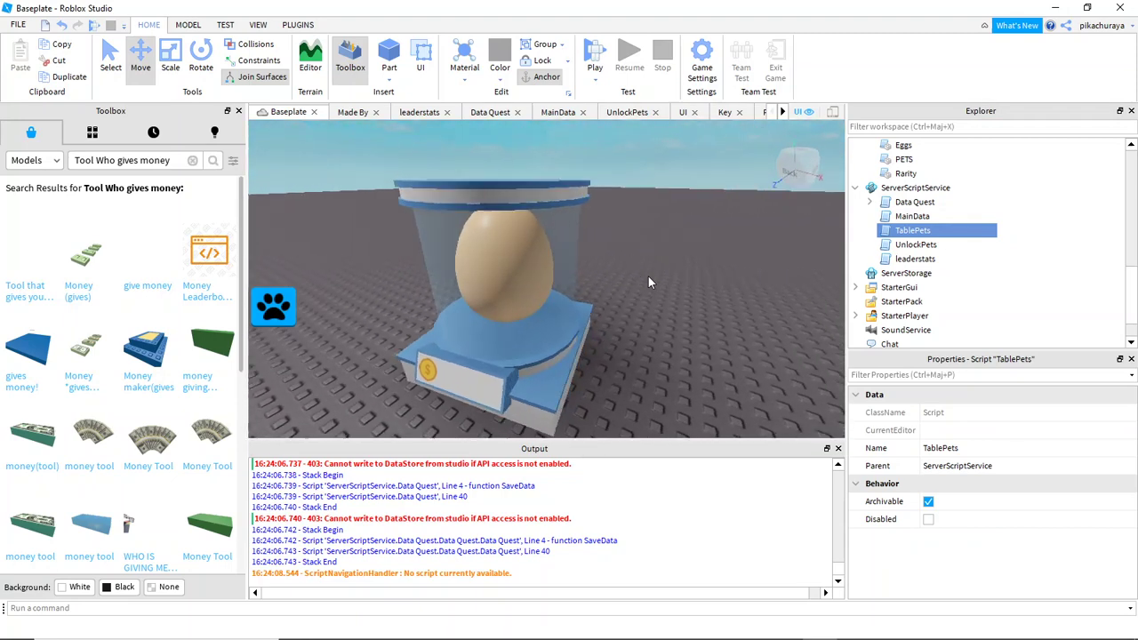
{"action": "right_click_drag", "start_coordinate": [647, 275], "coordinate": [649, 283]}
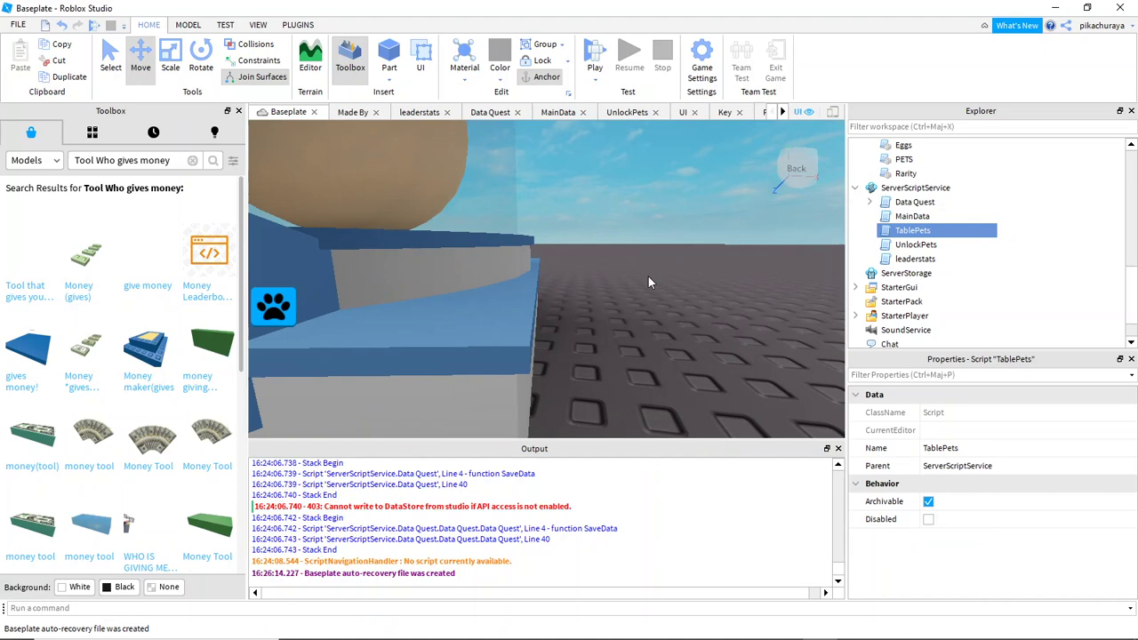
{"action": "right_click_drag", "start_coordinate": [648, 283], "coordinate": [647, 275]}
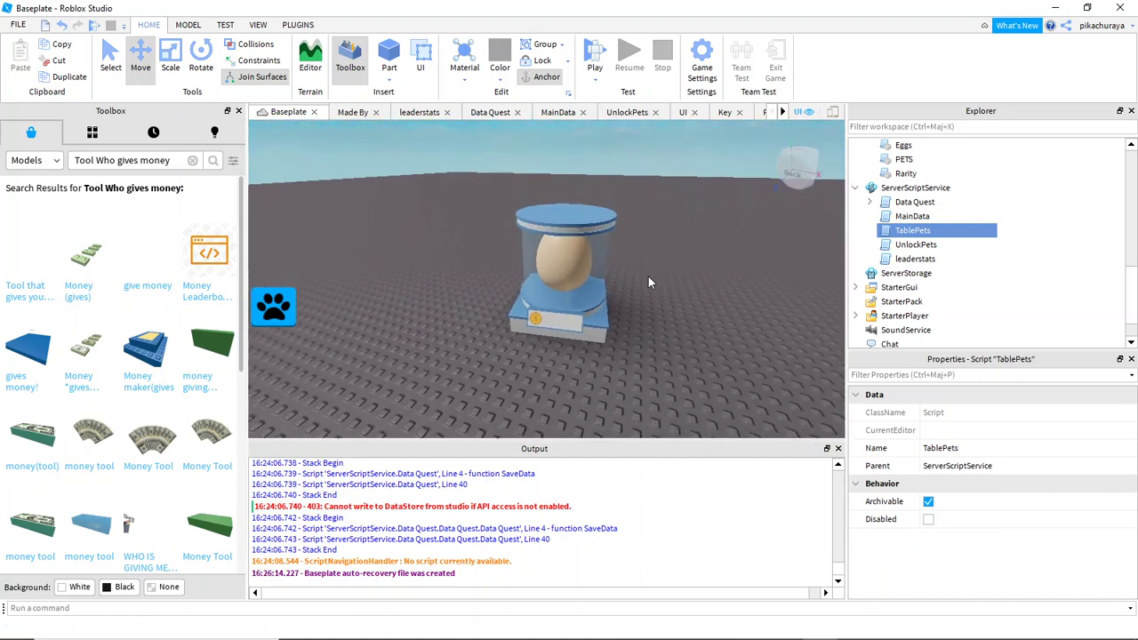
- Scroll through the Explorer tree to review the Pets items
{"action": "scroll", "coordinate": [648, 275], "scroll_direction": "up", "scroll_amount": 5}
{"action": "scroll", "coordinate": [648, 275], "scroll_direction": "down", "scroll_amount": 5}
{"action": "scroll", "coordinate": [647, 274], "scroll_direction": "down", "scroll_amount": 2}
{"action": "scroll", "coordinate": [648, 275], "scroll_direction": "up", "scroll_amount": 6}
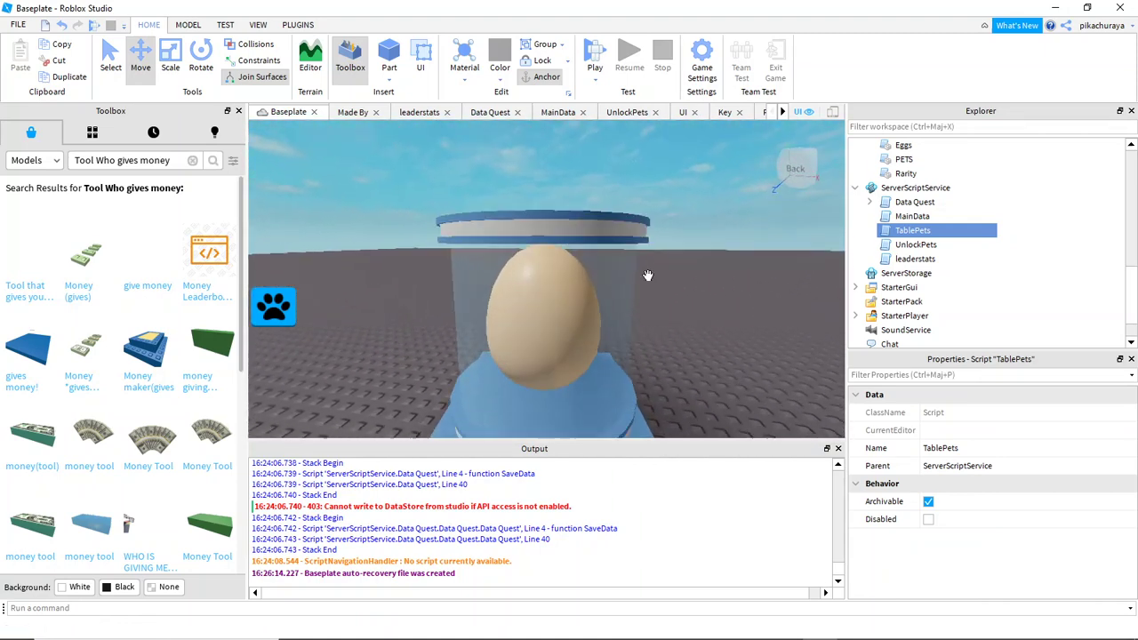
{"action": "scroll", "coordinate": [647, 275], "scroll_direction": "down", "scroll_amount": 3}
{"action": "scroll", "coordinate": [647, 275], "scroll_direction": "down", "scroll_amount": 3}
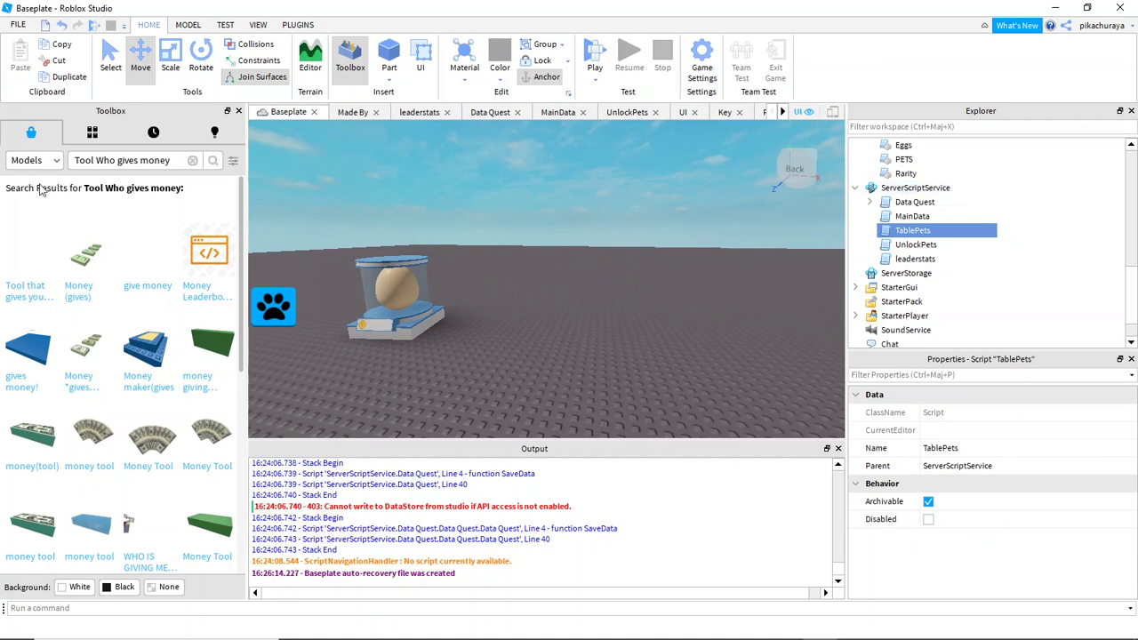
{"action": "scroll", "coordinate": [77, 254], "scroll_direction": "down", "scroll_amount": 1}
{"action": "scroll", "coordinate": [77, 254], "scroll_direction": "down", "scroll_amount": 4}
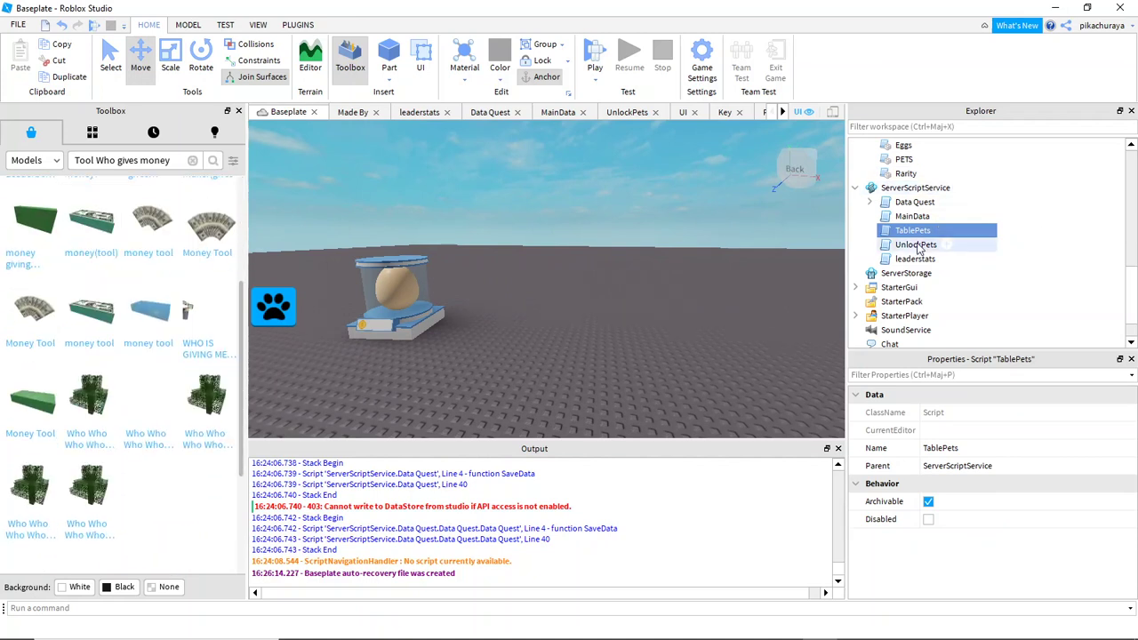
{"action": "scroll", "coordinate": [920, 250], "scroll_direction": "up", "scroll_amount": 2}
{"action": "scroll", "coordinate": [919, 250], "scroll_direction": "up", "scroll_amount": 4}
{"action": "scroll", "coordinate": [920, 250], "scroll_direction": "up", "scroll_amount": 3}
{"action": "scroll", "coordinate": [919, 250], "scroll_direction": "up", "scroll_amount": 3}
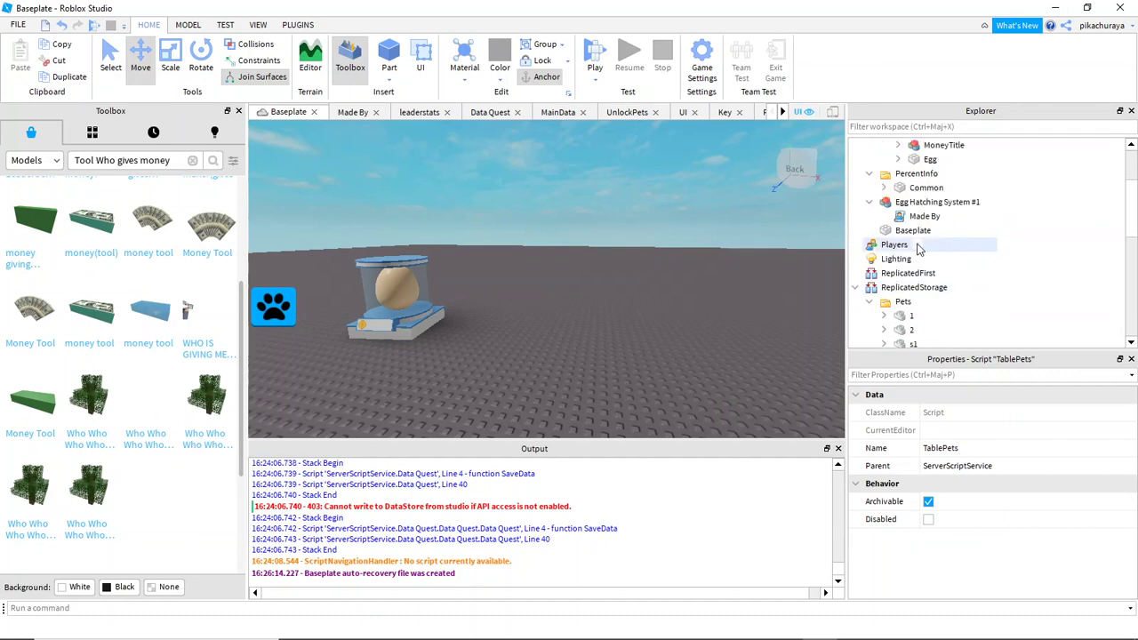
{"action": "scroll", "coordinate": [919, 250], "scroll_direction": "up", "scroll_amount": 3}
{"action": "scroll", "coordinate": [918, 250], "scroll_direction": "up", "scroll_amount": 4}
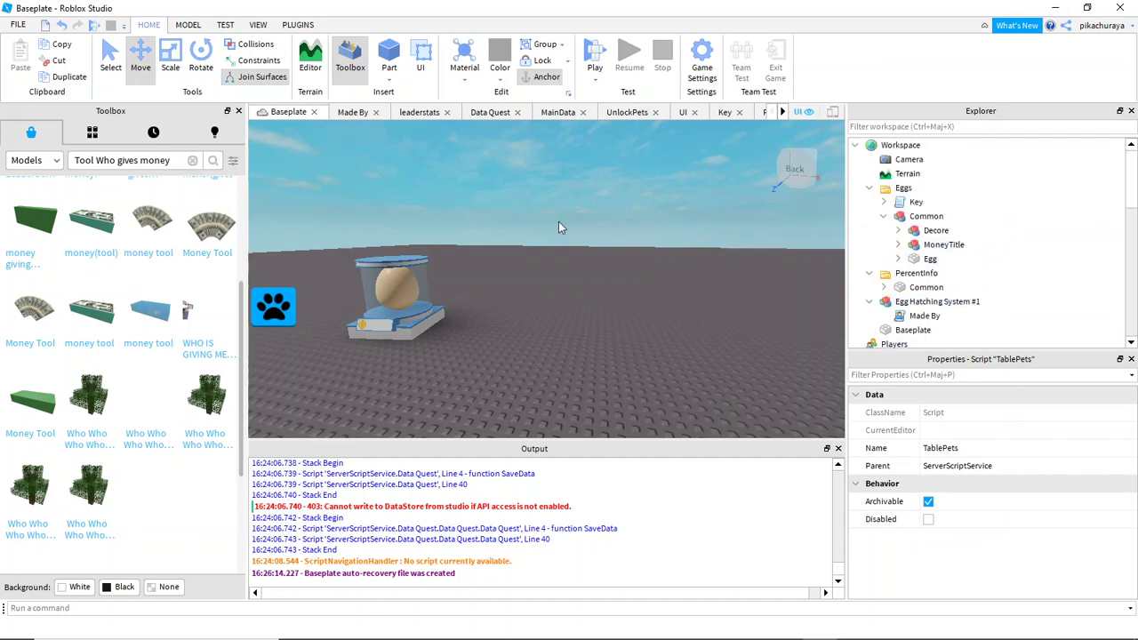
{"action": "scroll", "coordinate": [470, 279], "scroll_direction": "down", "scroll_amount": 2}
{"action": "scroll", "coordinate": [469, 278], "scroll_direction": "down", "scroll_amount": 3}
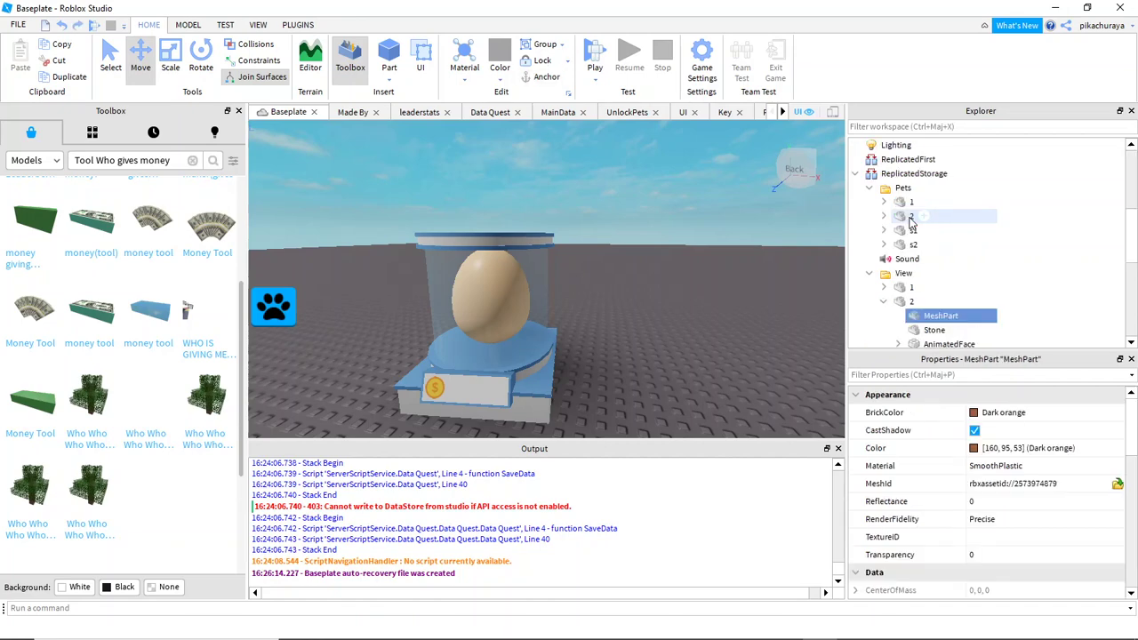
- Inspect pet mesh 1, then undo the earlier edits to the pet system
{"action": "left_click", "coordinate": [913, 222]}
{"action": "scroll", "coordinate": [913, 222], "scroll_direction": "down", "scroll_amount": 5}
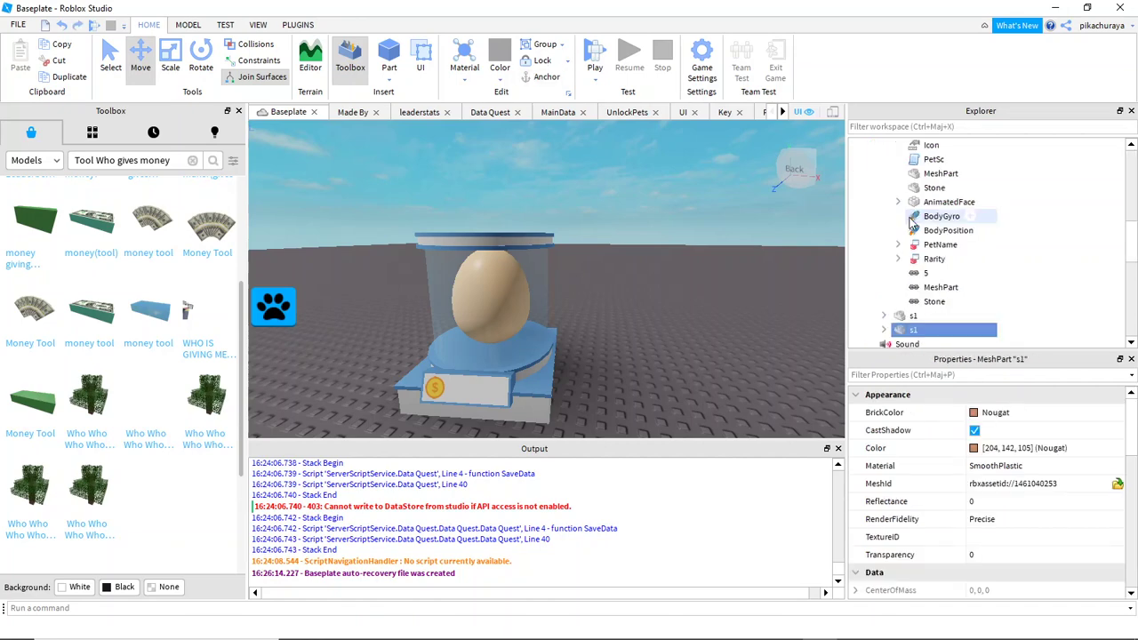
{"action": "key", "text": "ctrl+z"}
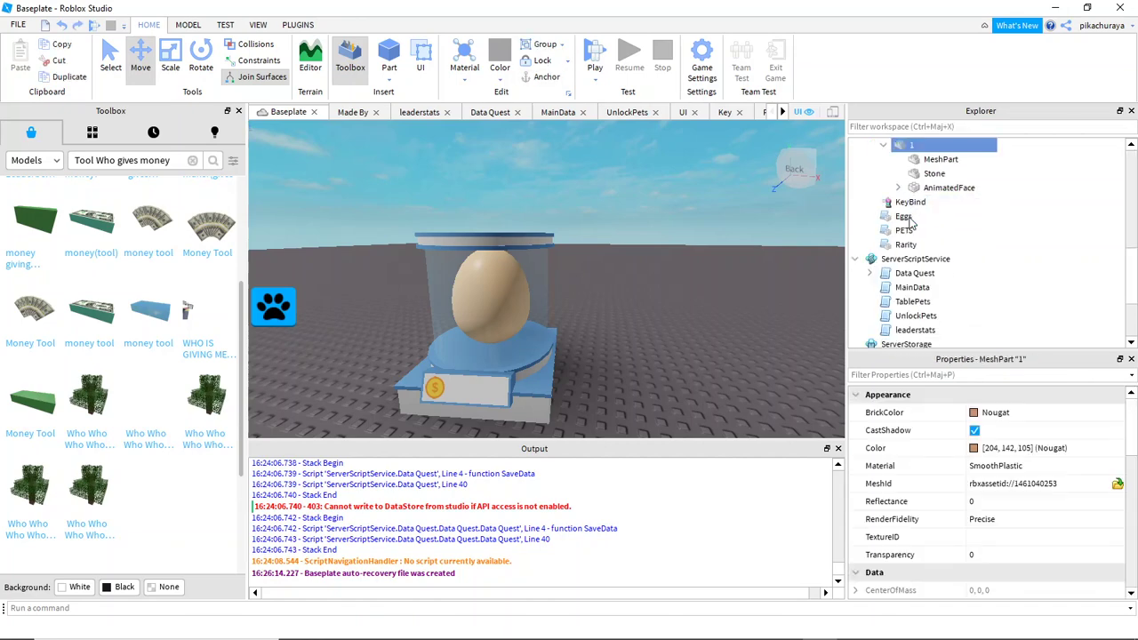
{"action": "key", "text": "ctrl+z"}
{"action": "key", "text": "ctrl+z"}
{"action": "key", "text": "ctrl+z"}
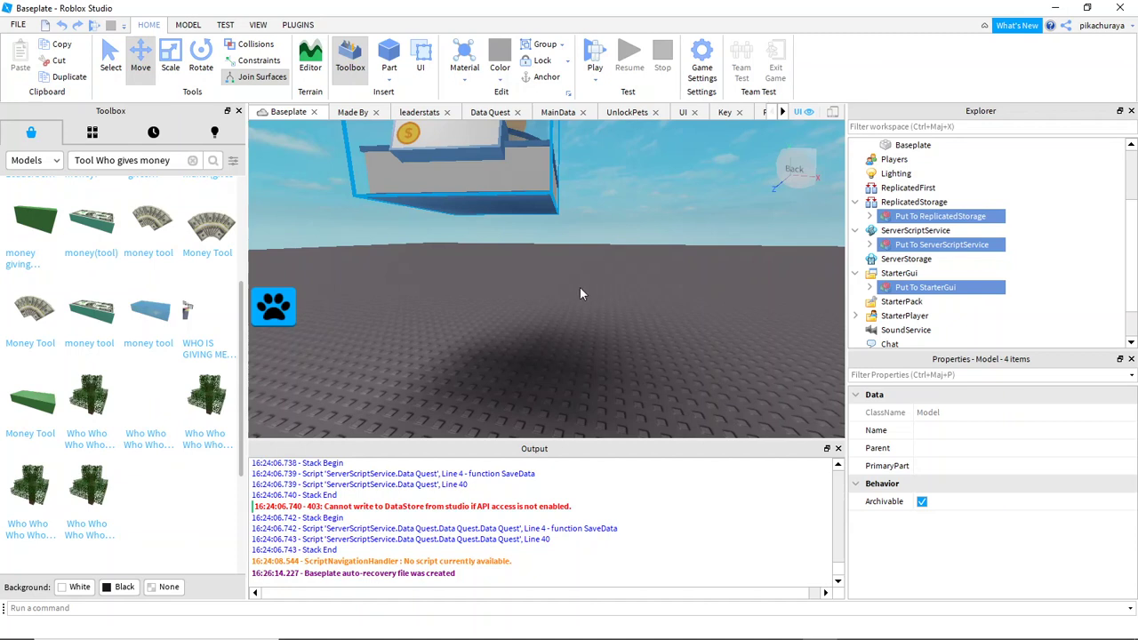
- Drag Egg Hatching System #1 from the Toolbox Inventory onto the baseplate
{"action": "right_click_drag", "start_coordinate": [565, 228], "coordinate": [565, 228]}
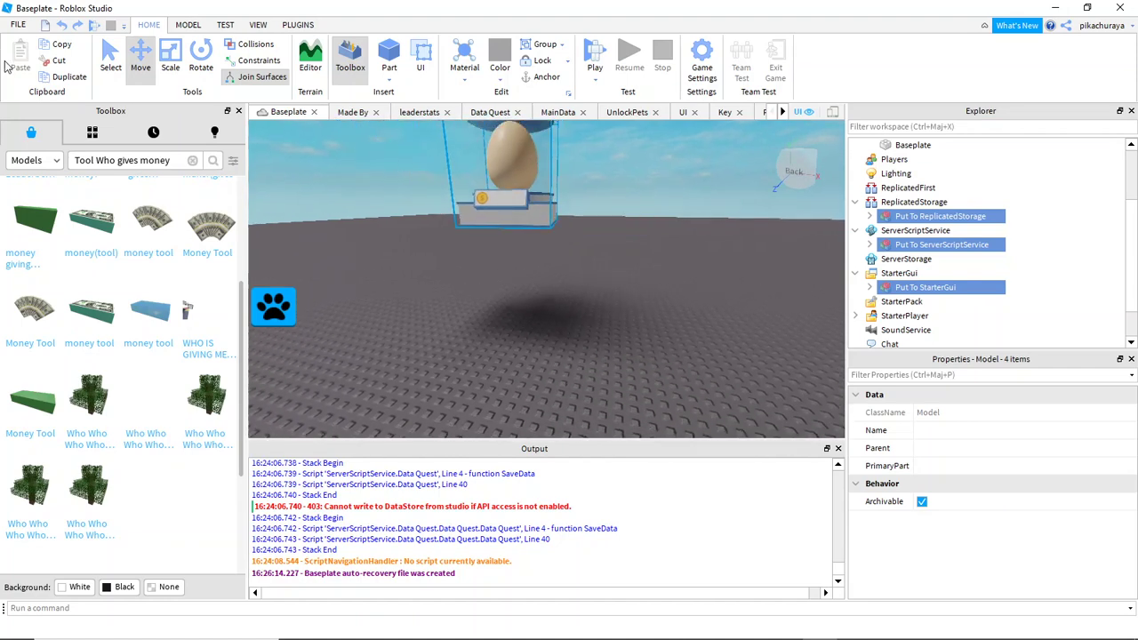
{"action": "left_click", "coordinate": [92, 133]}
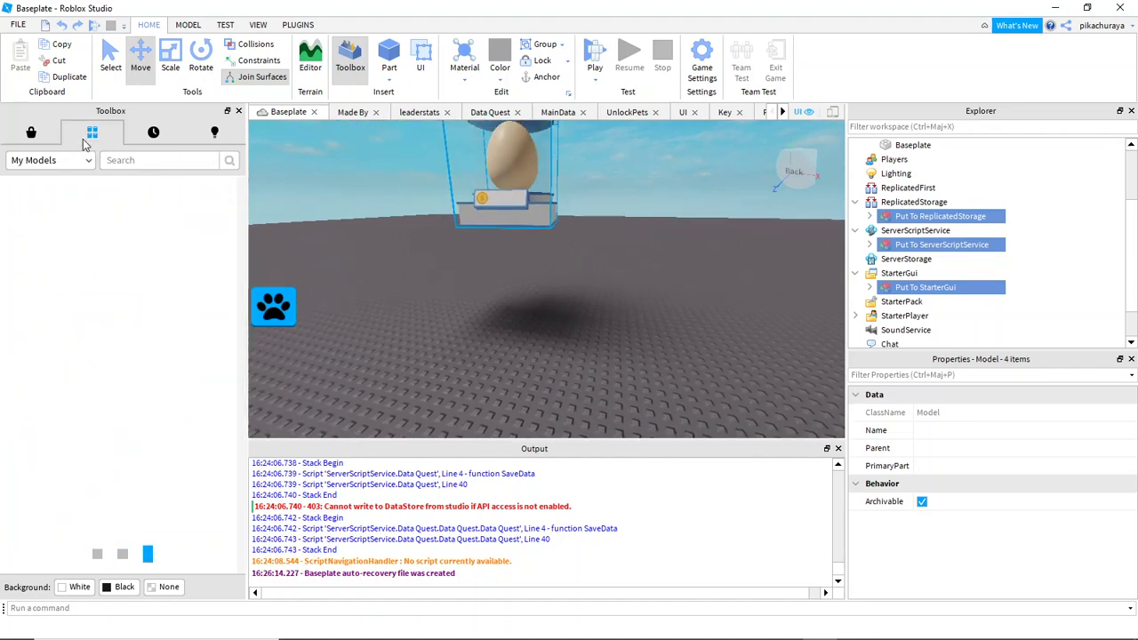
{"action": "scroll", "coordinate": [145, 301], "scroll_direction": "down", "scroll_amount": 2}
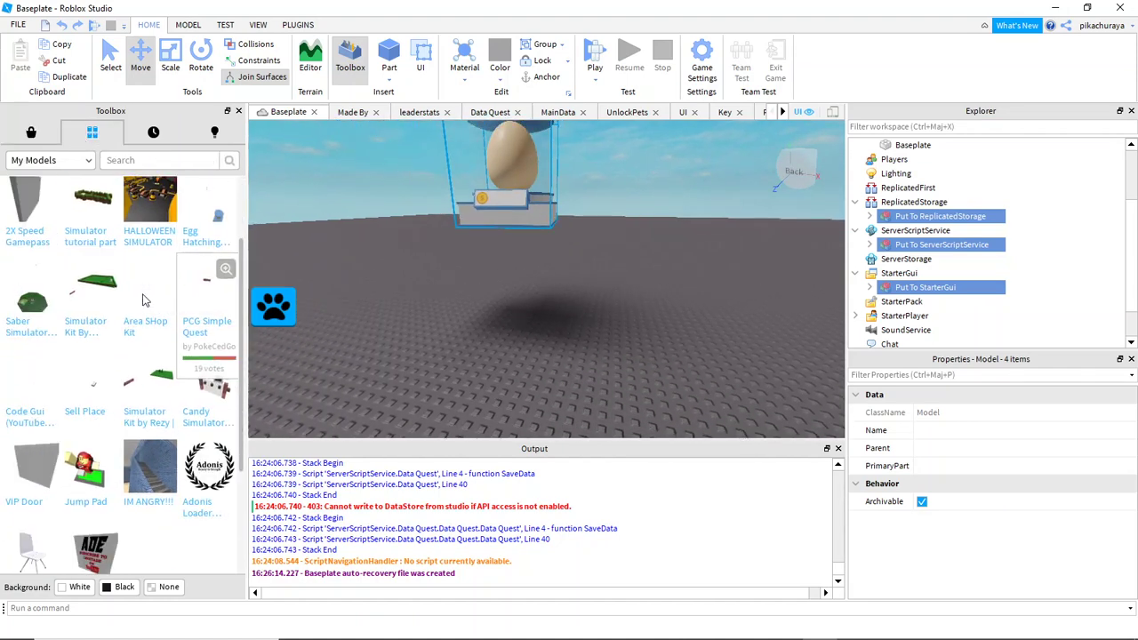
{"action": "scroll", "coordinate": [145, 301], "scroll_direction": "down", "scroll_amount": 2}
{"action": "scroll", "coordinate": [142, 336], "scroll_direction": "down", "scroll_amount": 2}
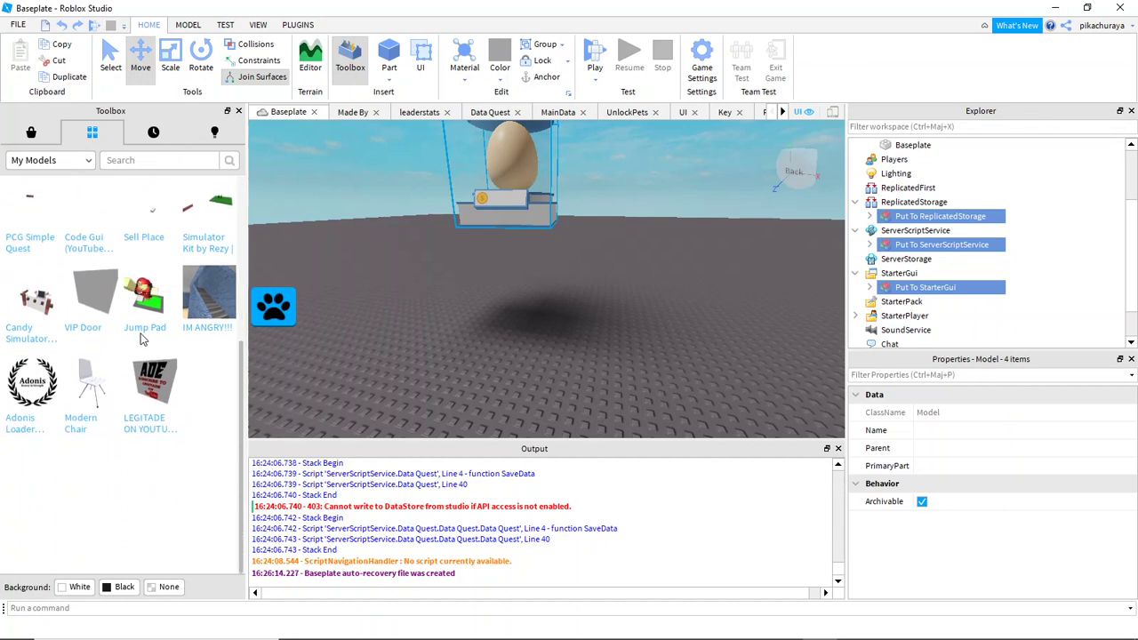
{"action": "scroll", "coordinate": [140, 337], "scroll_direction": "up", "scroll_amount": 2}
{"action": "scroll", "coordinate": [139, 336], "scroll_direction": "up", "scroll_amount": 1}
{"action": "scroll", "coordinate": [139, 336], "scroll_direction": "up", "scroll_amount": 1}
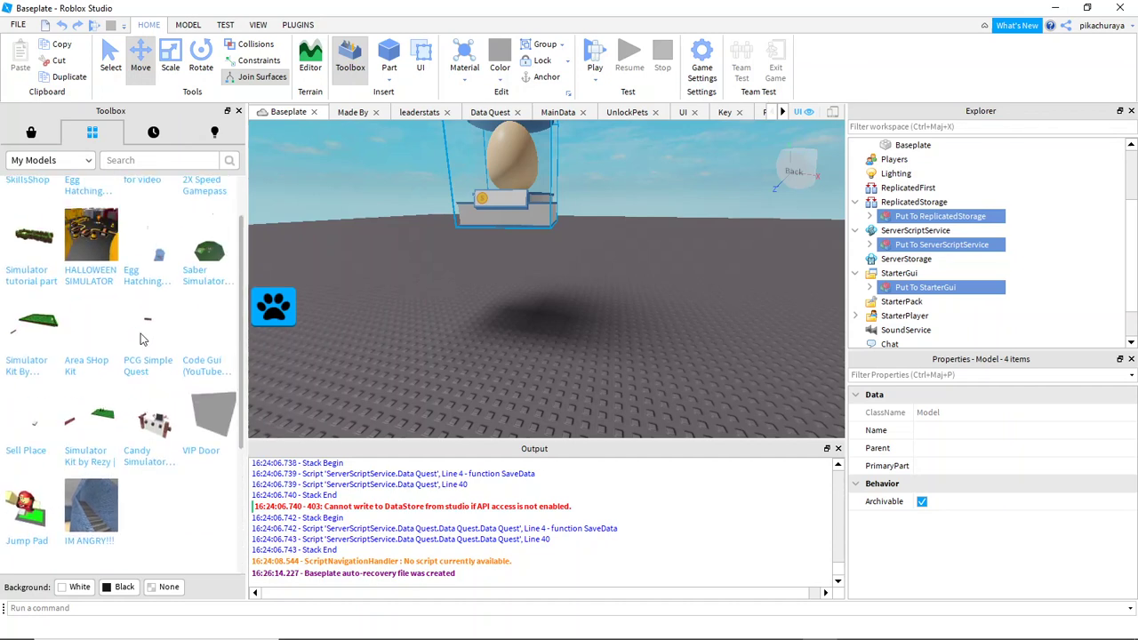
{"action": "scroll", "coordinate": [139, 336], "scroll_direction": "up", "scroll_amount": 1}
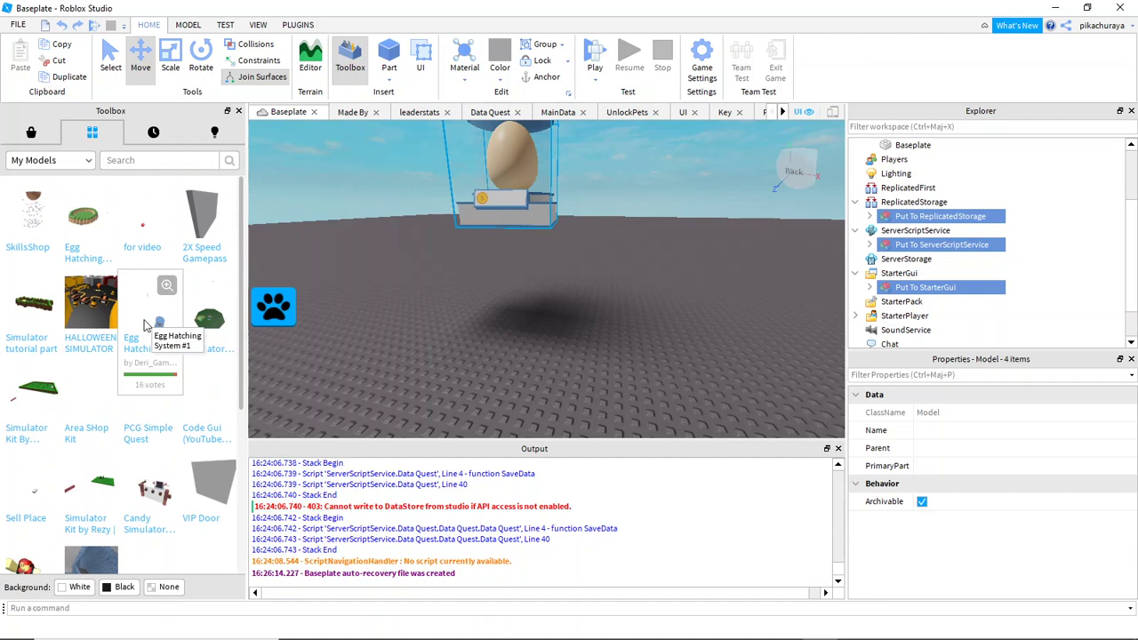
{"action": "left_click_drag", "start_coordinate": [147, 325], "coordinate": [598, 345]}
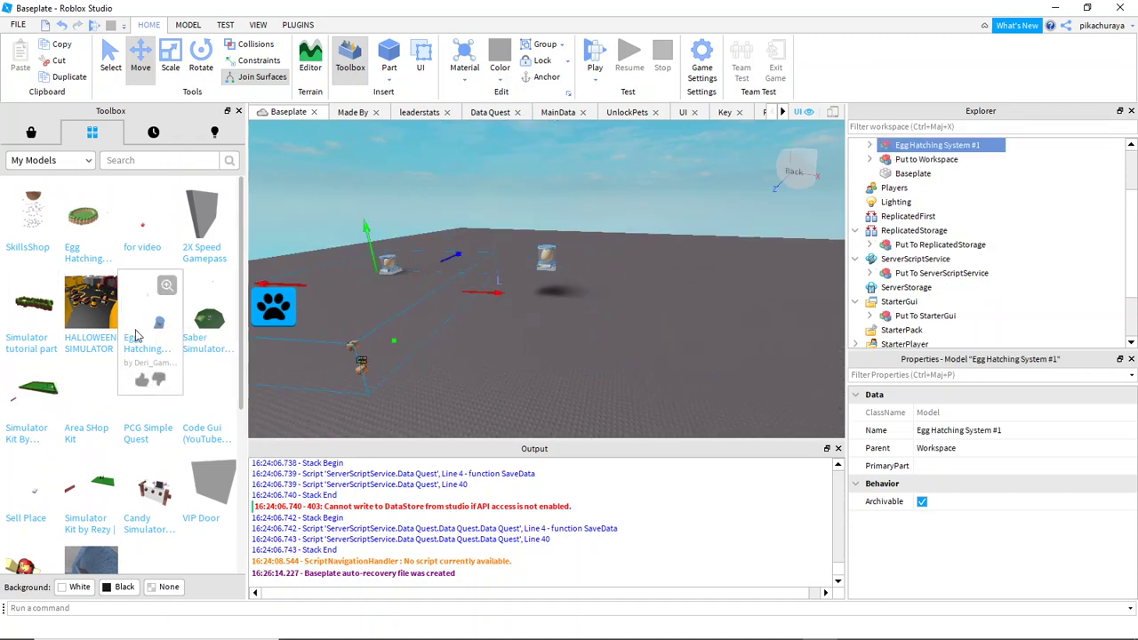
{"action": "right_click_drag", "start_coordinate": [459, 308], "coordinate": [460, 306]}
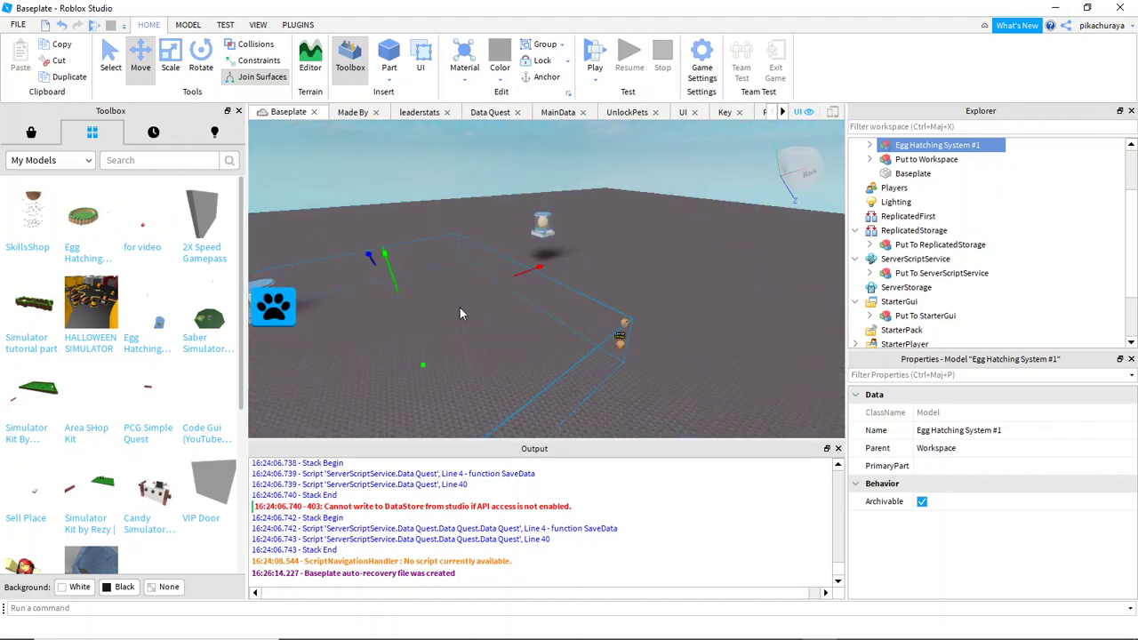
- Ungroup Egg Hatching System #1 and select Put To ReplicatedStorage in Explorer
{"action": "key", "text": "ctrl+u"}
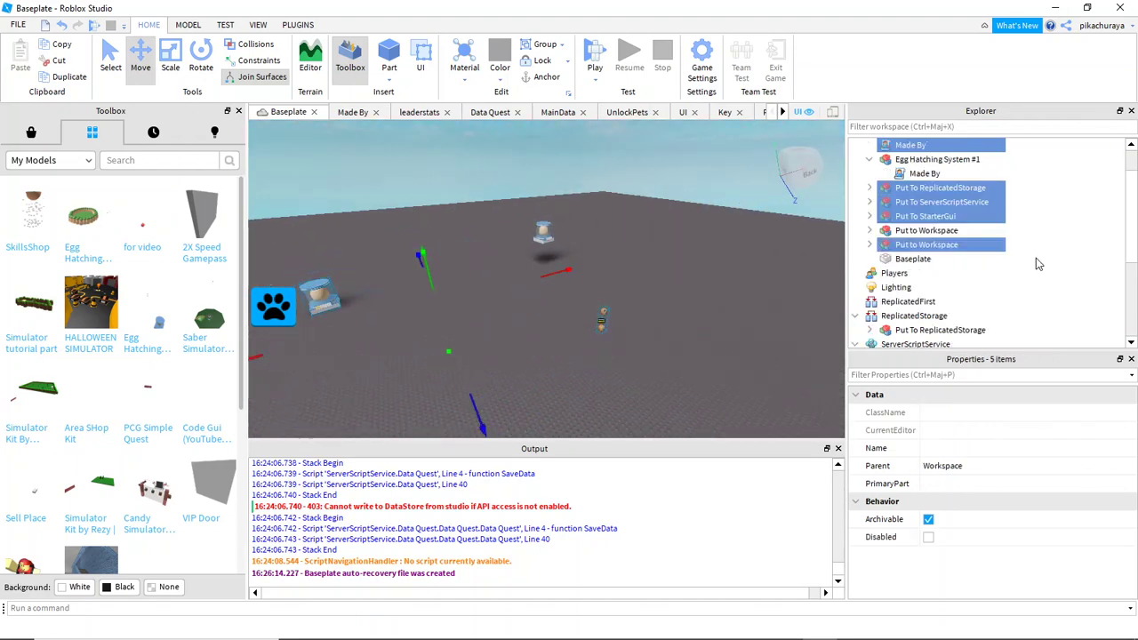
{"action": "scroll", "coordinate": [957, 233], "scroll_direction": "up", "scroll_amount": 2}
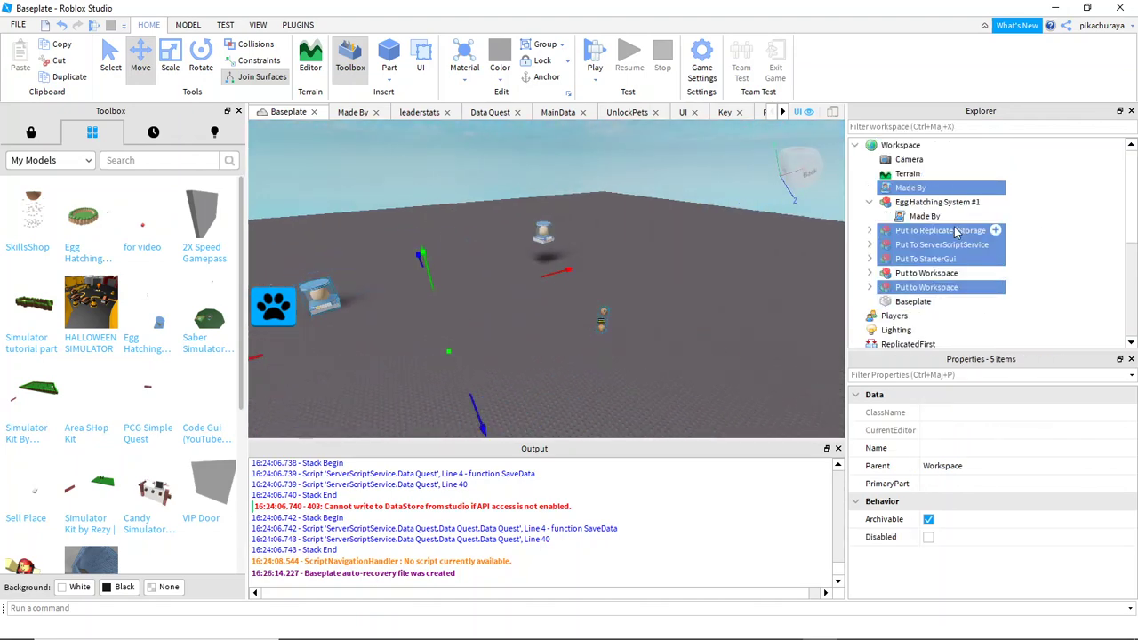
{"action": "left_click", "coordinate": [896, 230]}
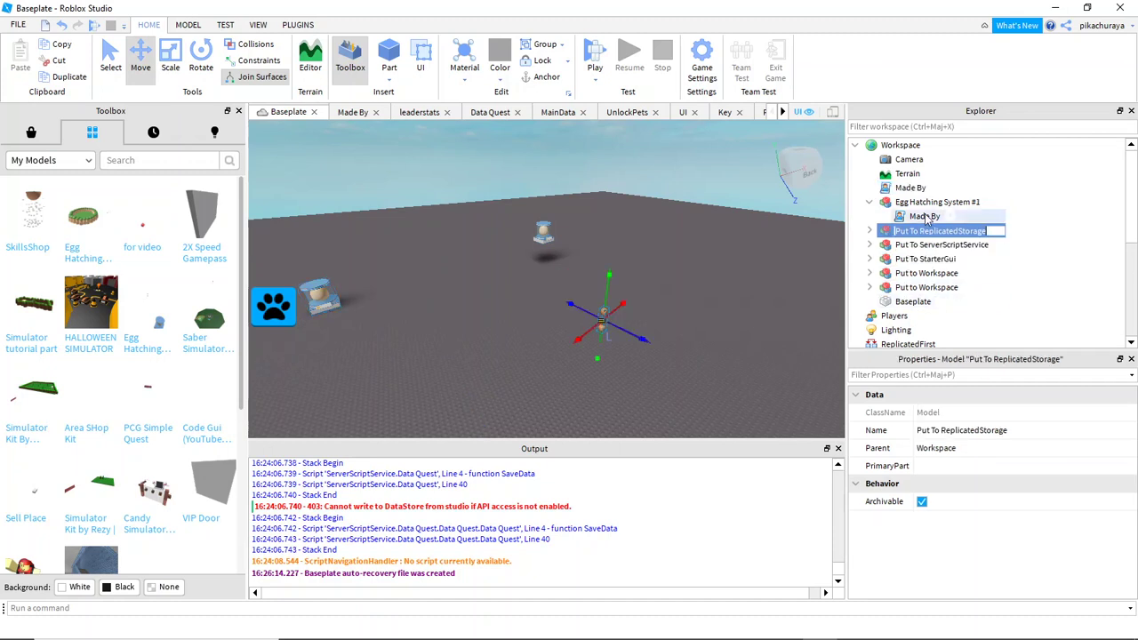
{"action": "key", "text": "Down"}
{"action": "key", "text": "Down"}
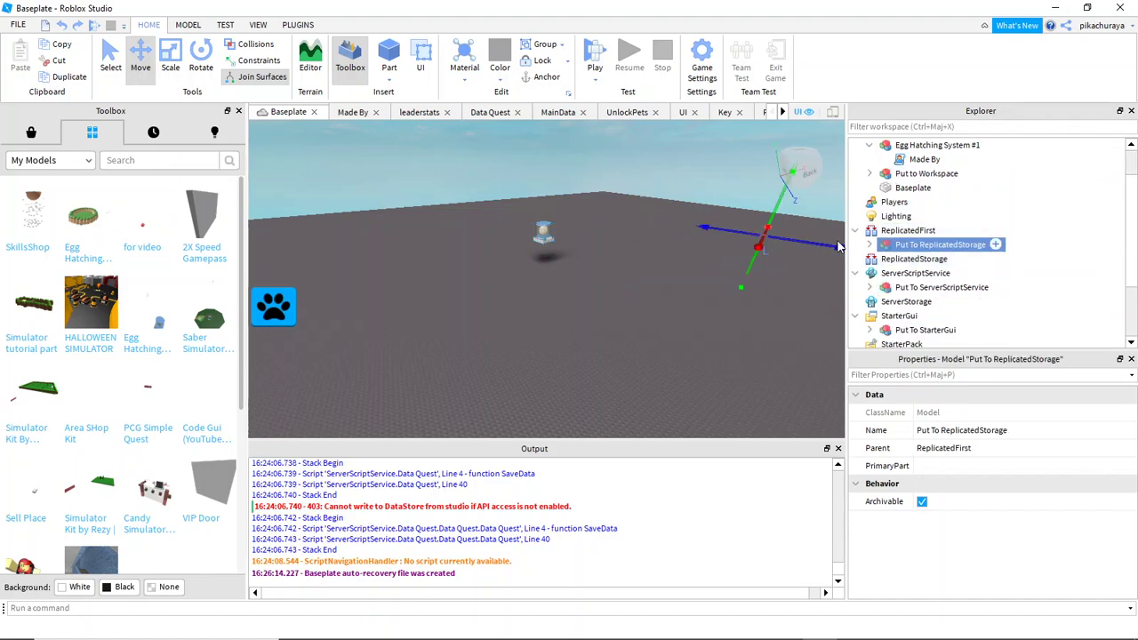
- Undo the Put To models' moves so they return inside Egg Hatching System #1
{"action": "key", "text": "w"}
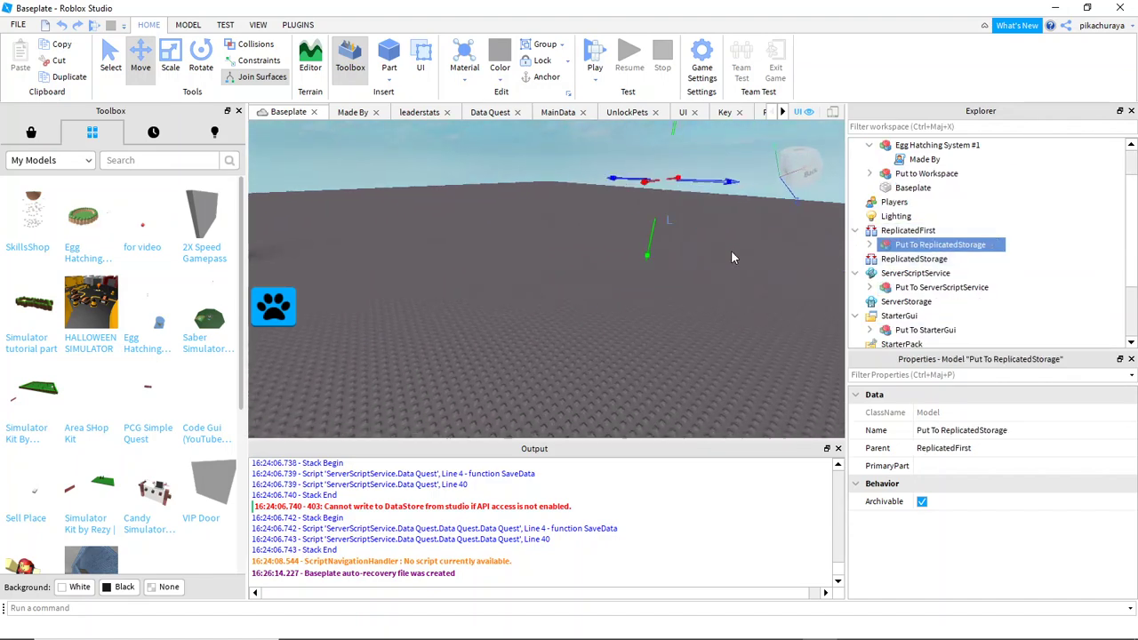
{"action": "key", "text": "s"}
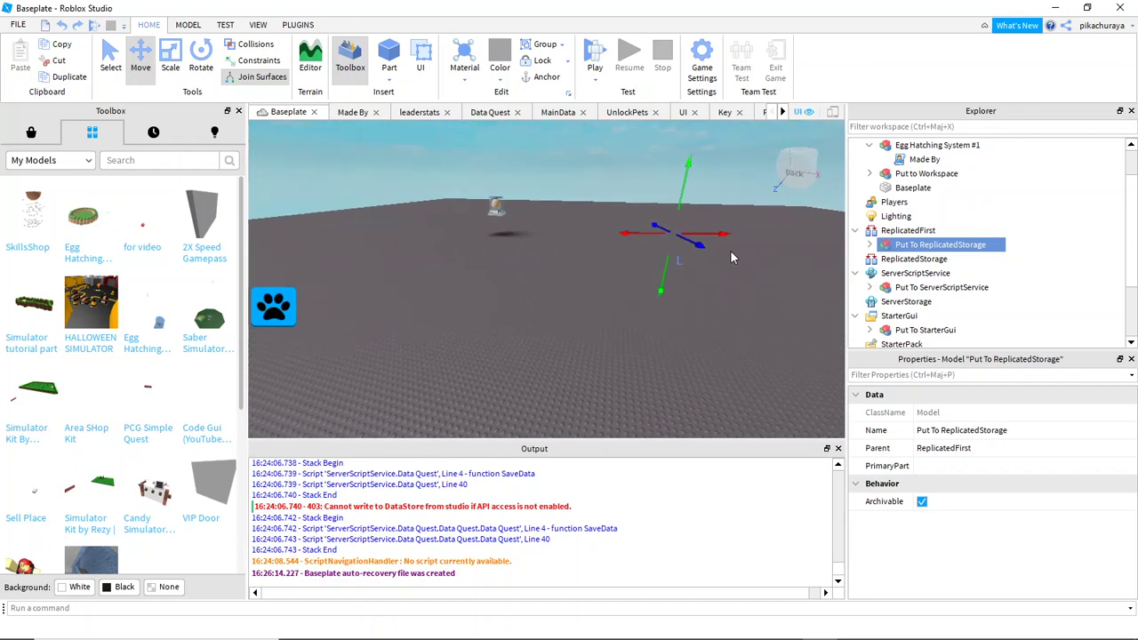
{"action": "right_click_drag", "start_coordinate": [731, 257], "coordinate": [733, 181]}
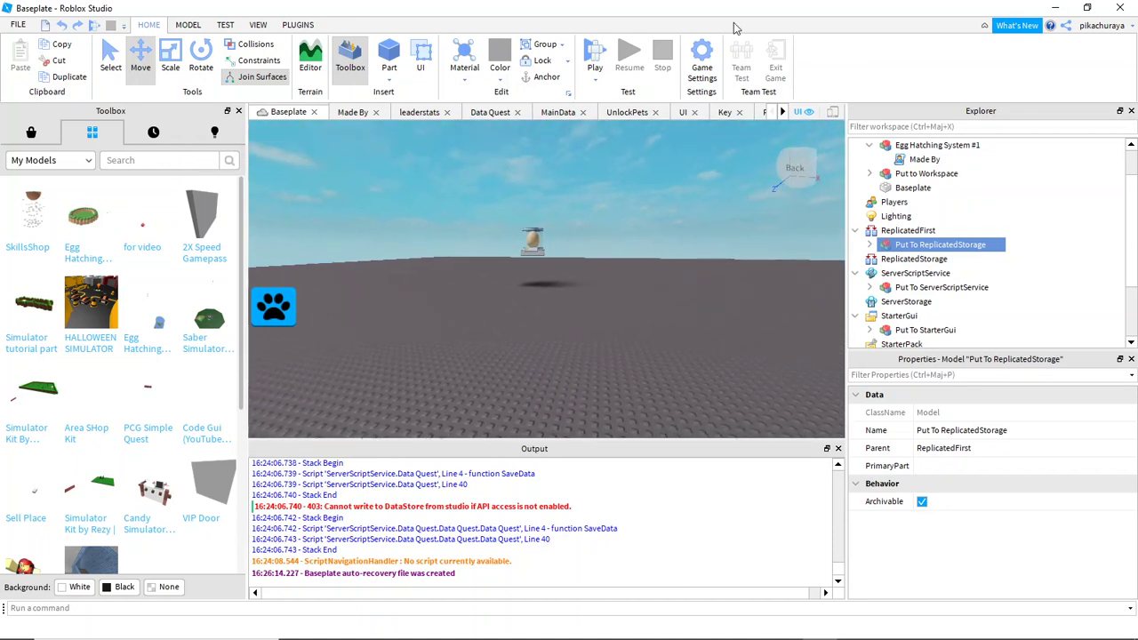
{"action": "key", "text": "ctrl+z"}
{"action": "key", "text": "ctrl+z"}
{"action": "key", "text": "ctrl+z"}
{"action": "key", "text": "ctrl+z"}
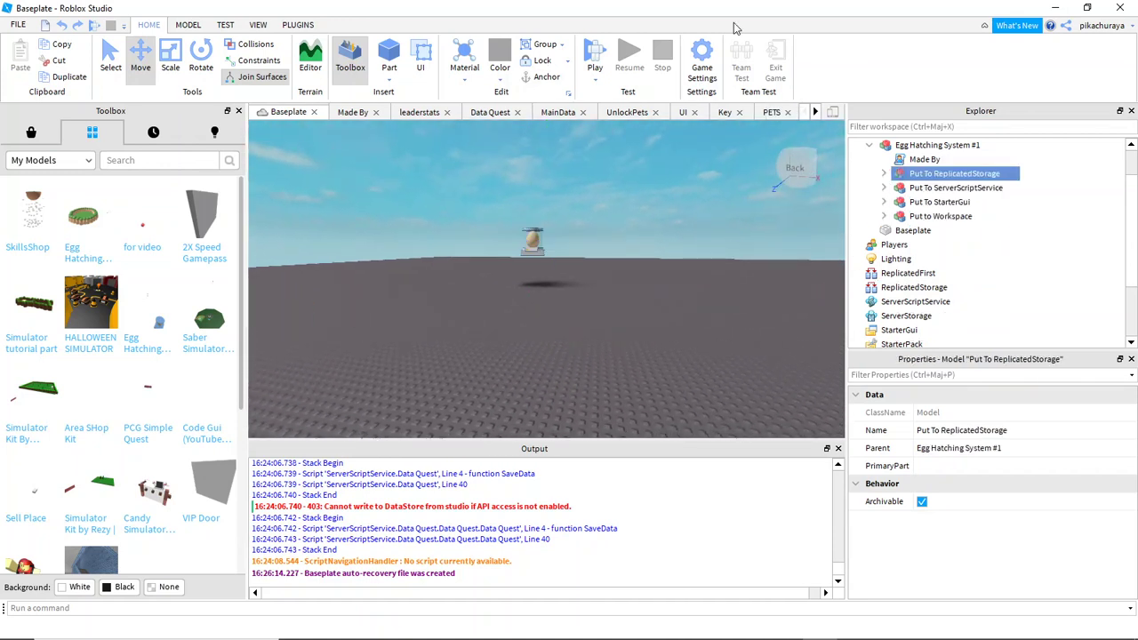
{"action": "key", "text": "ctrl+z"}
{"action": "key", "text": "ctrl+y"}
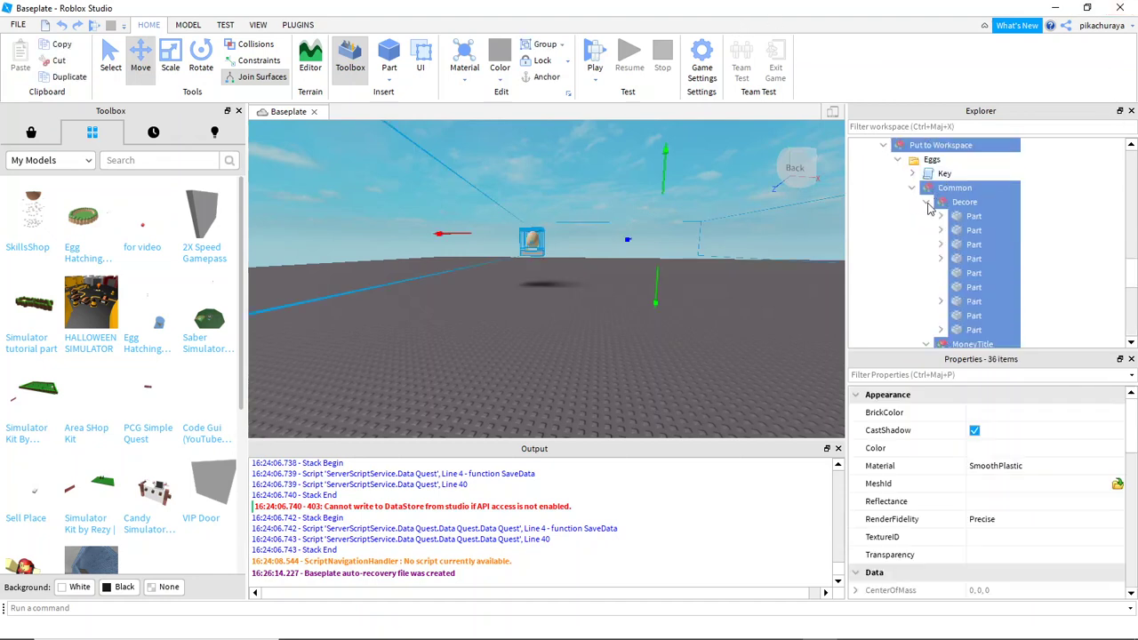
- Collapse the Decore, MoneyTitle, Common egg and Put To model trees in Explorer
{"action": "left_click", "coordinate": [927, 202]}
{"action": "left_click", "coordinate": [927, 217]}
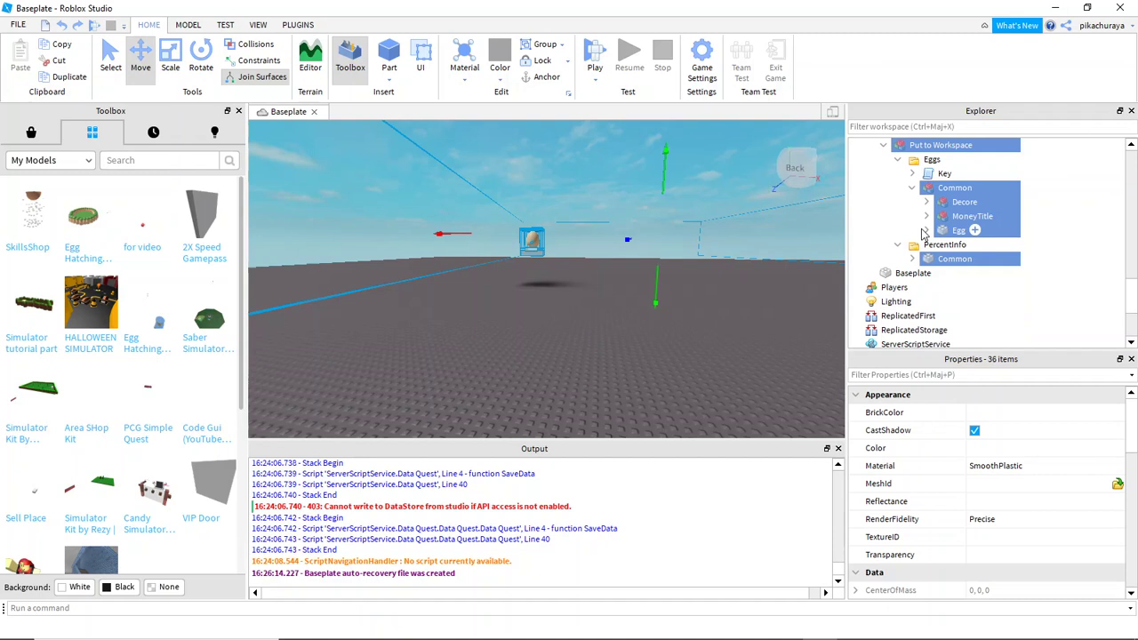
{"action": "left_click", "coordinate": [914, 189]}
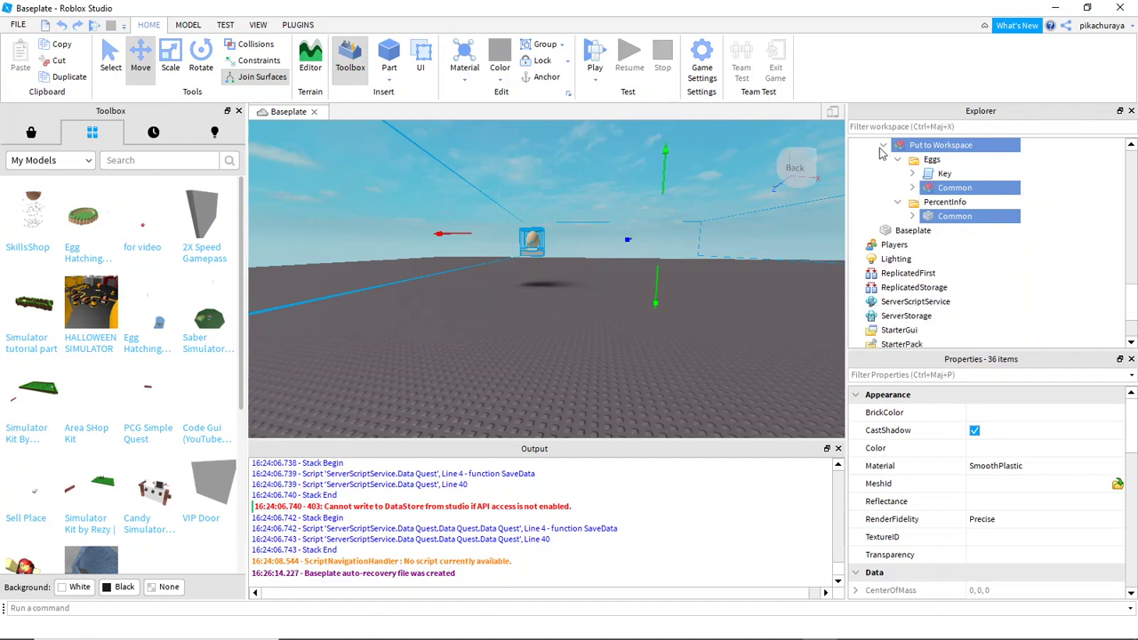
{"action": "left_click", "coordinate": [883, 146]}
{"action": "scroll", "coordinate": [898, 222], "scroll_direction": "up", "scroll_amount": 2}
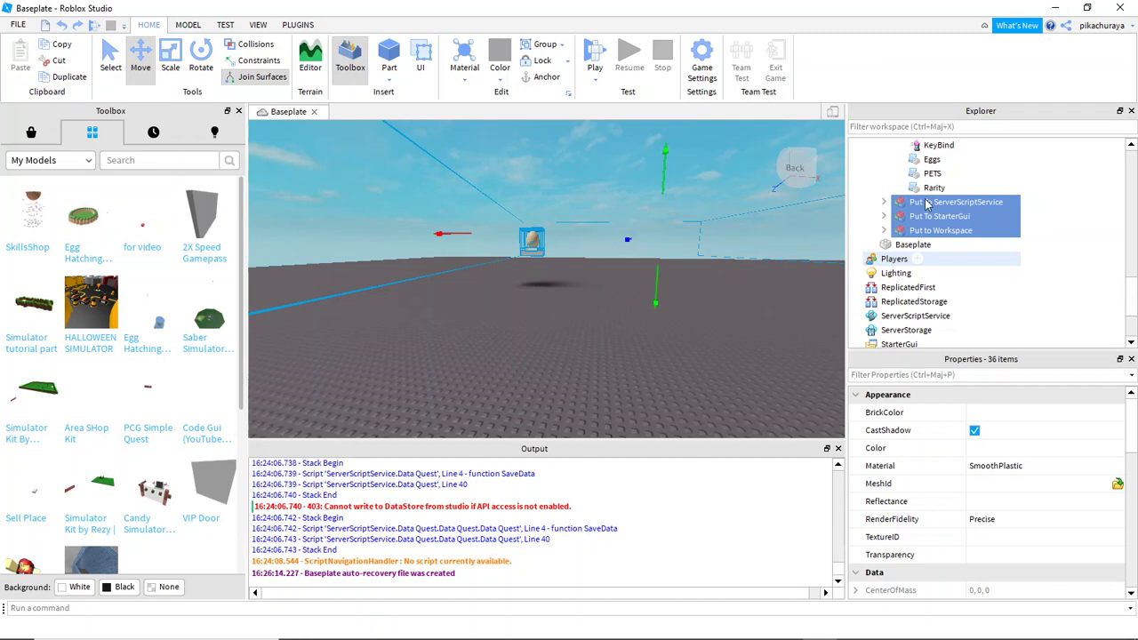
{"action": "left_click", "coordinate": [918, 259]}
{"action": "scroll", "coordinate": [1003, 193], "scroll_direction": "up", "scroll_amount": 1}
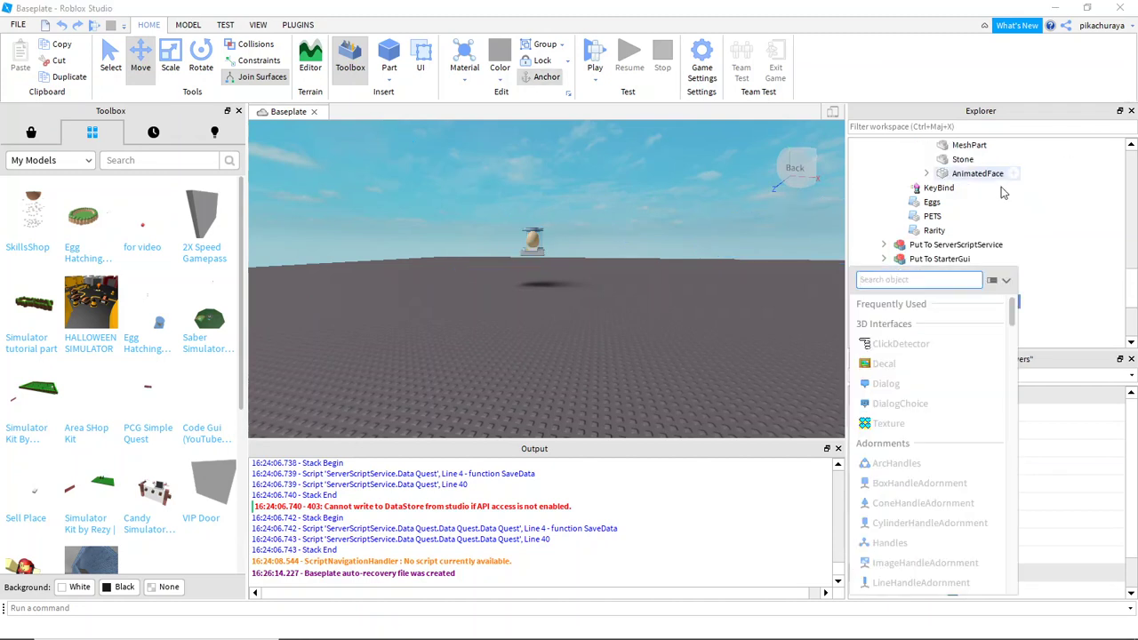
{"action": "left_click", "coordinate": [1050, 292]}
{"action": "double_click", "coordinate": [933, 259]}
{"action": "scroll", "coordinate": [913, 234], "scroll_direction": "down", "scroll_amount": 2}
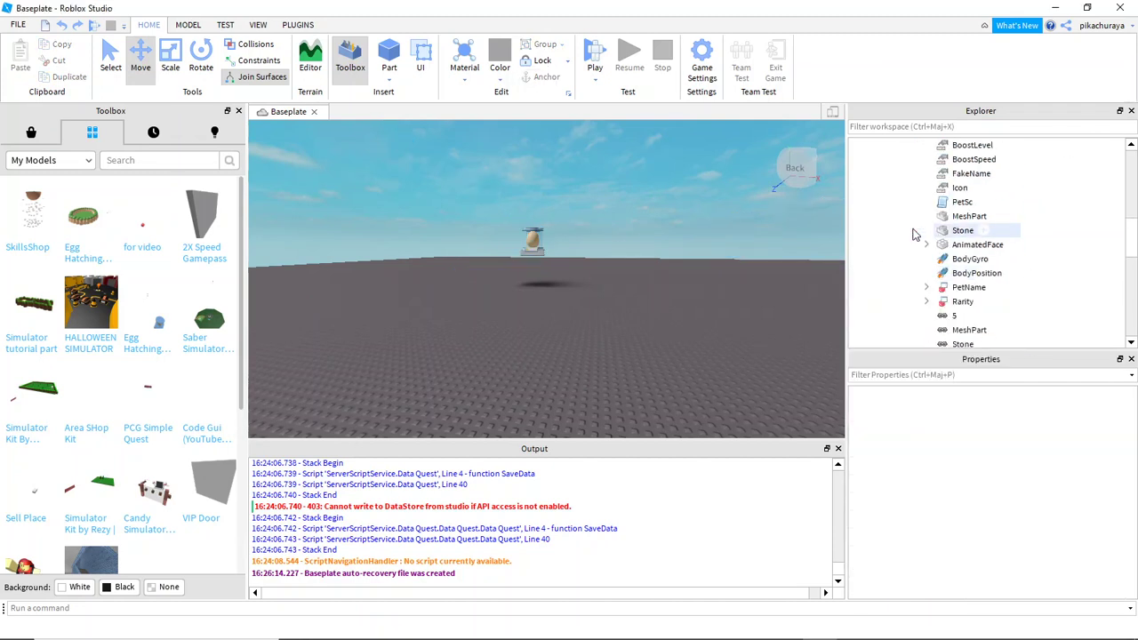
{"action": "scroll", "coordinate": [916, 235], "scroll_direction": "up", "scroll_amount": 1}
{"action": "scroll", "coordinate": [909, 238], "scroll_direction": "up", "scroll_amount": 3}
{"action": "left_click", "coordinate": [882, 217]}
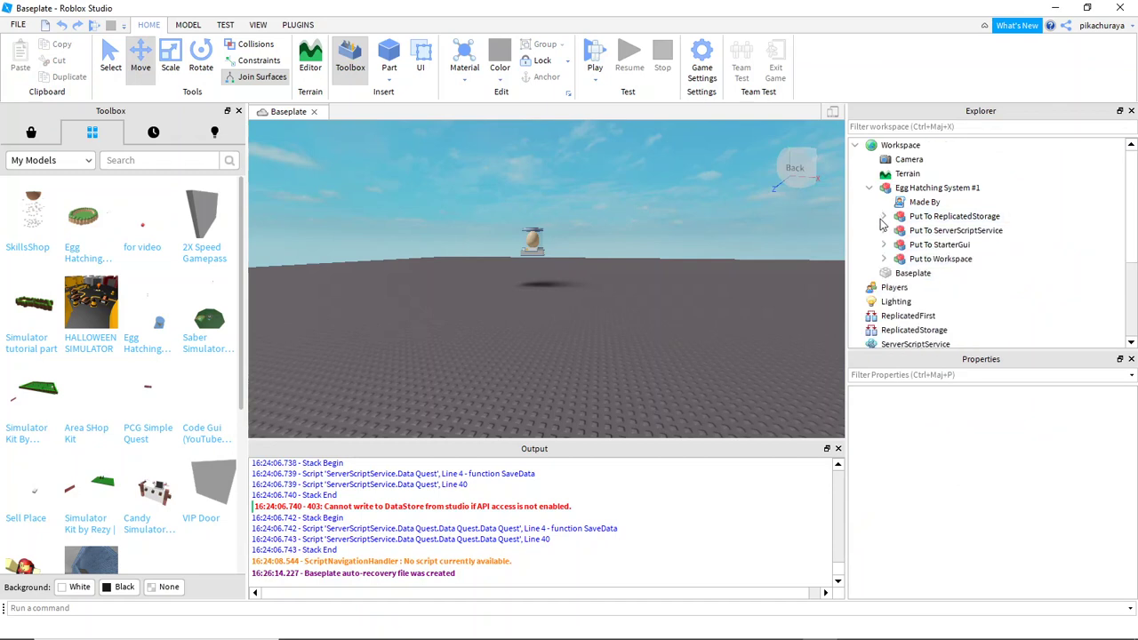
- Move Put To ReplicatedStorage, ServerScriptService and StarterGui into their matching services
{"action": "left_click_drag", "start_coordinate": [914, 221], "coordinate": [936, 239]}
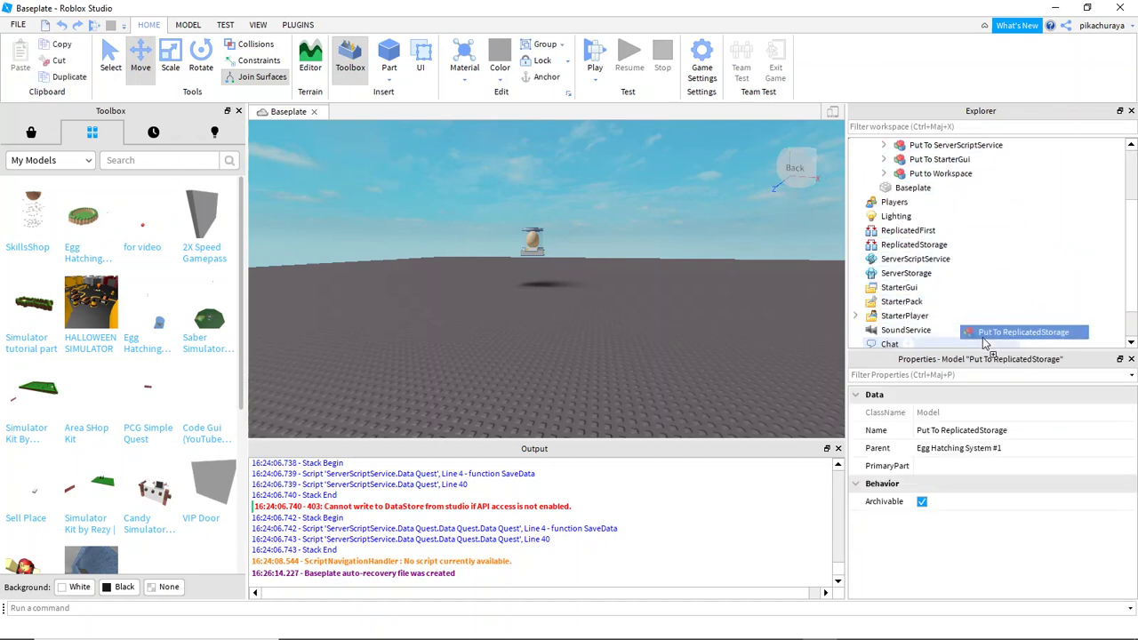
{"action": "left_click_drag", "start_coordinate": [936, 239], "coordinate": [916, 203]}
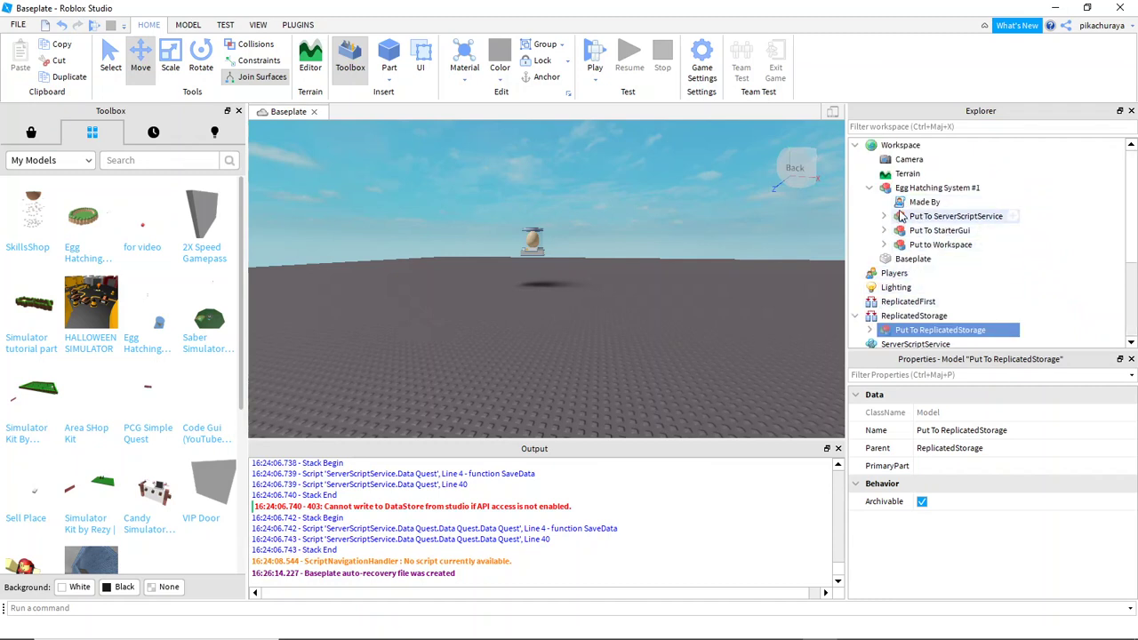
{"action": "left_click_drag", "start_coordinate": [901, 216], "coordinate": [971, 337]}
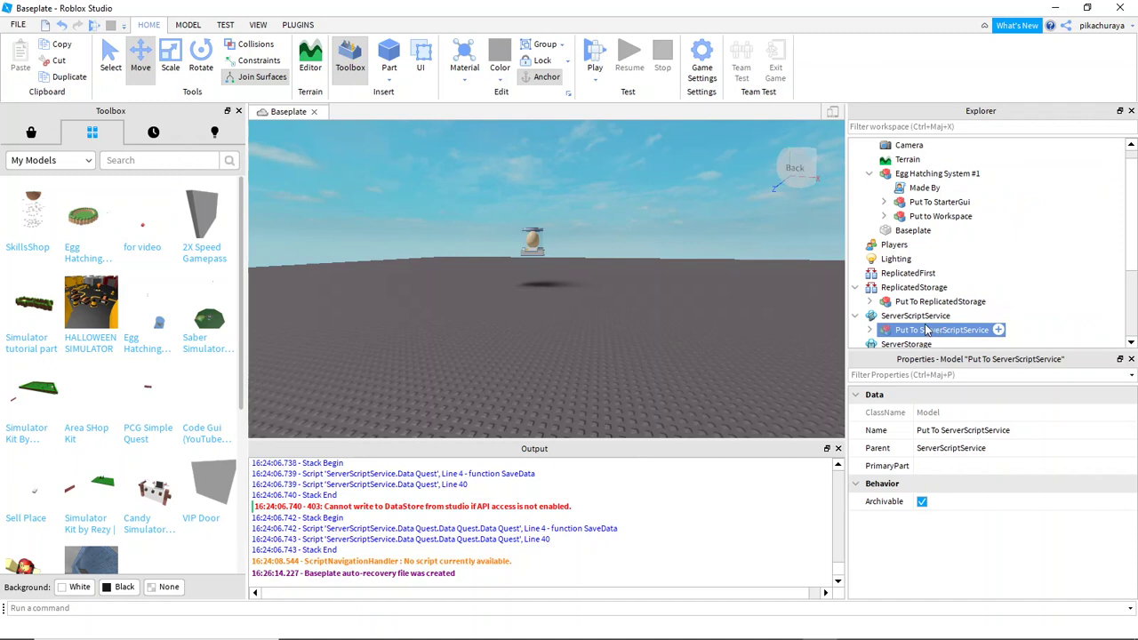
{"action": "mouse_move", "coordinate": [921, 203]}
{"action": "left_mouse_down"}
{"action": "mouse_move", "coordinate": [943, 278]}
{"action": "mouse_move", "coordinate": [944, 245]}
{"action": "mouse_move", "coordinate": [901, 145]}
{"action": "left_mouse_up"}
{"action": "scroll", "coordinate": [945, 222], "scroll_direction": "up", "scroll_amount": 3}
{"action": "scroll", "coordinate": [945, 217], "scroll_direction": "up", "scroll_amount": 3}
- Select all four Put To models and ungroup them with Ctrl+U
{"action": "left_click", "coordinate": [901, 302]}
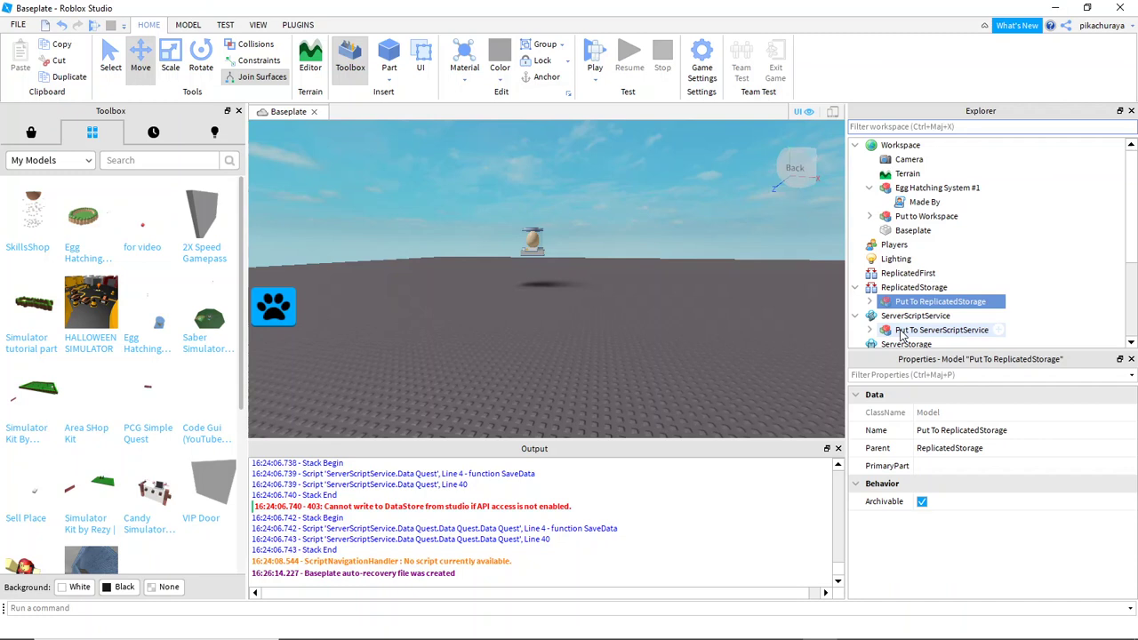
{"action": "left_click", "coordinate": [942, 330]}
{"action": "left_click", "coordinate": [927, 216], "text": "ctrl"}
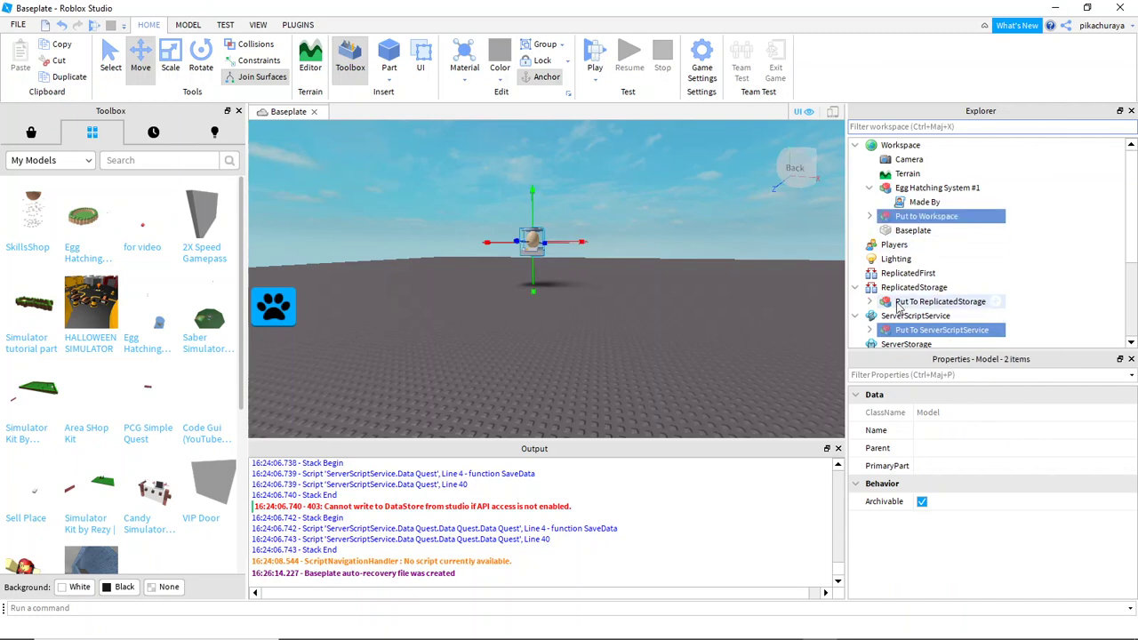
{"action": "left_click", "coordinate": [898, 302], "text": "ctrl"}
{"action": "scroll", "coordinate": [898, 311], "scroll_direction": "down", "scroll_amount": 1}
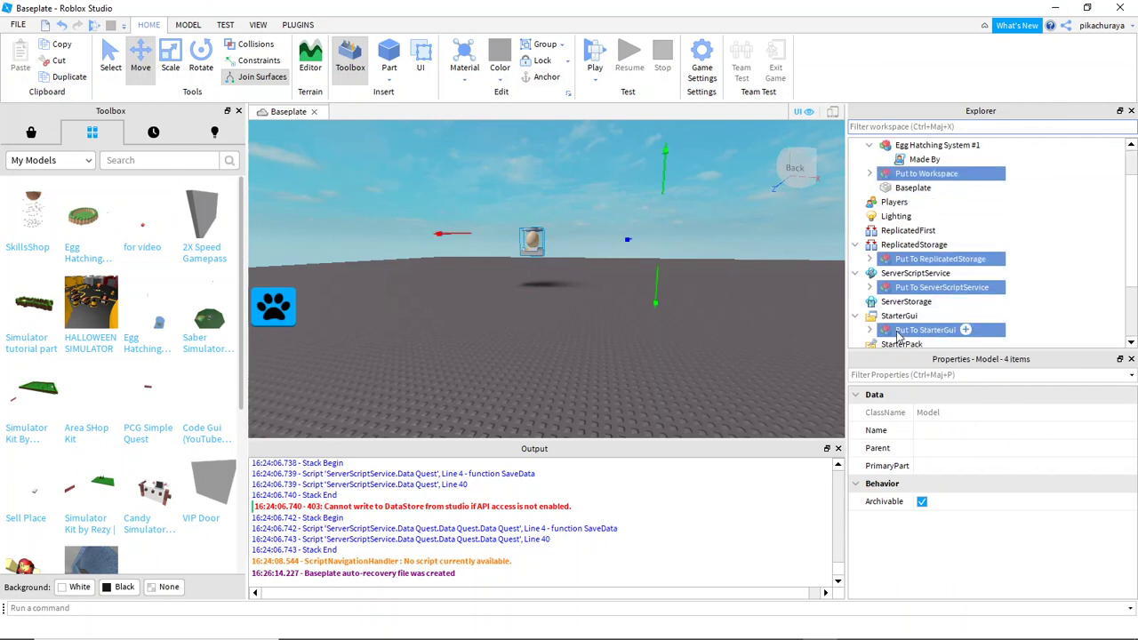
{"action": "key", "text": "ctrl+u"}
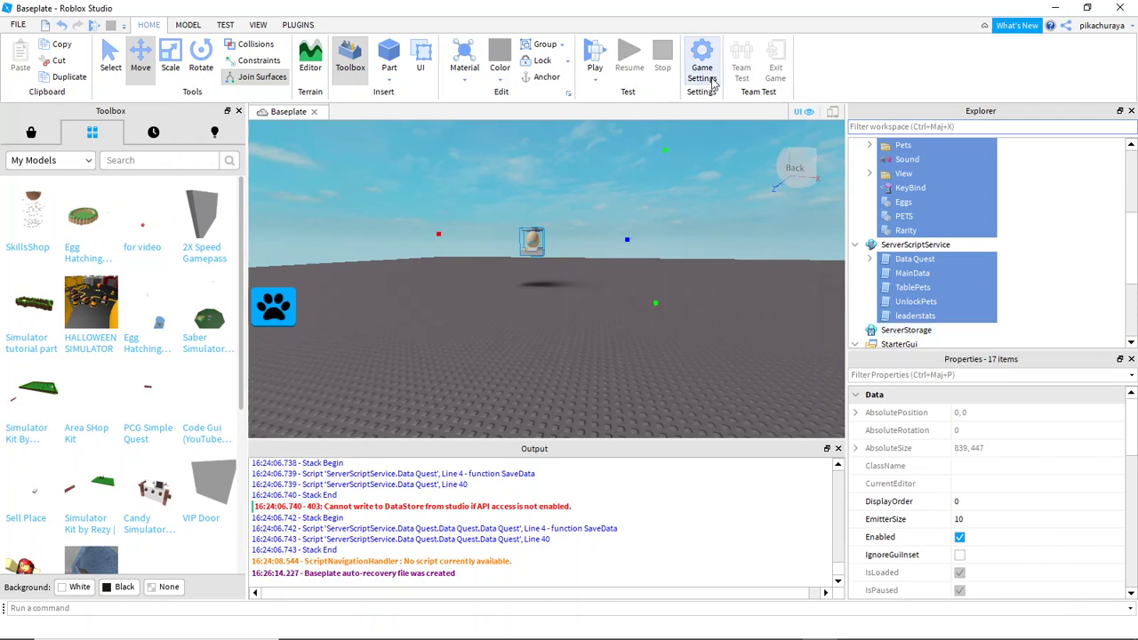
- Clear the selection and orbit the camera around the egg stand
{"action": "right_click_drag", "start_coordinate": [481, 296], "coordinate": [509, 290]}
{"action": "left_click", "coordinate": [509, 296]}
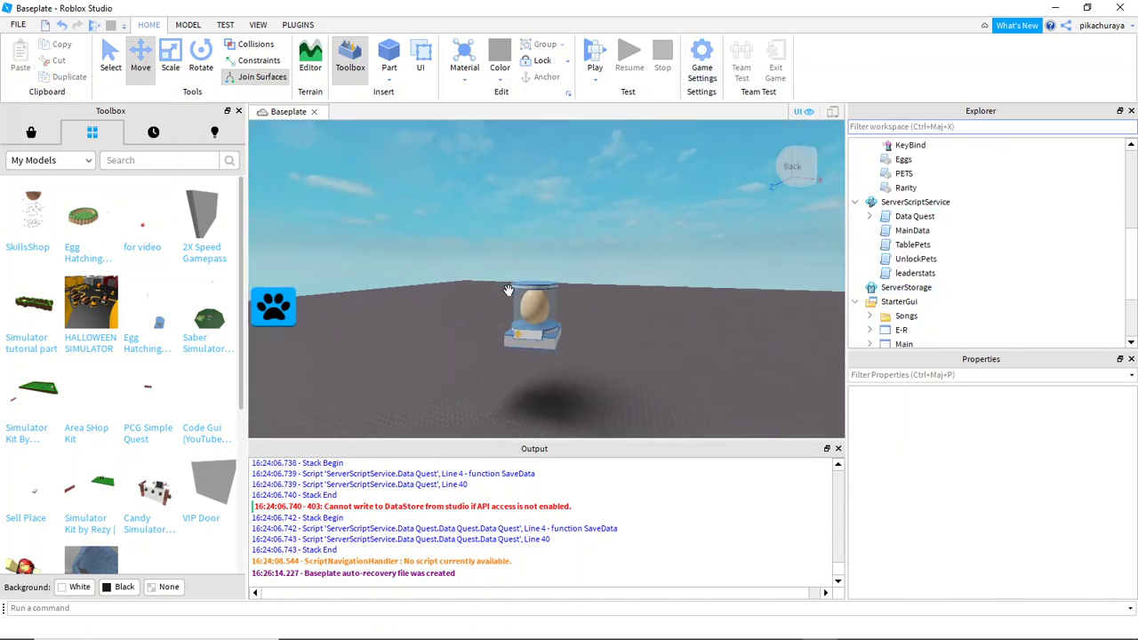
{"action": "scroll", "coordinate": [509, 290], "scroll_direction": "up", "scroll_amount": 5}
{"action": "scroll", "coordinate": [509, 291], "scroll_direction": "down", "scroll_amount": 6}
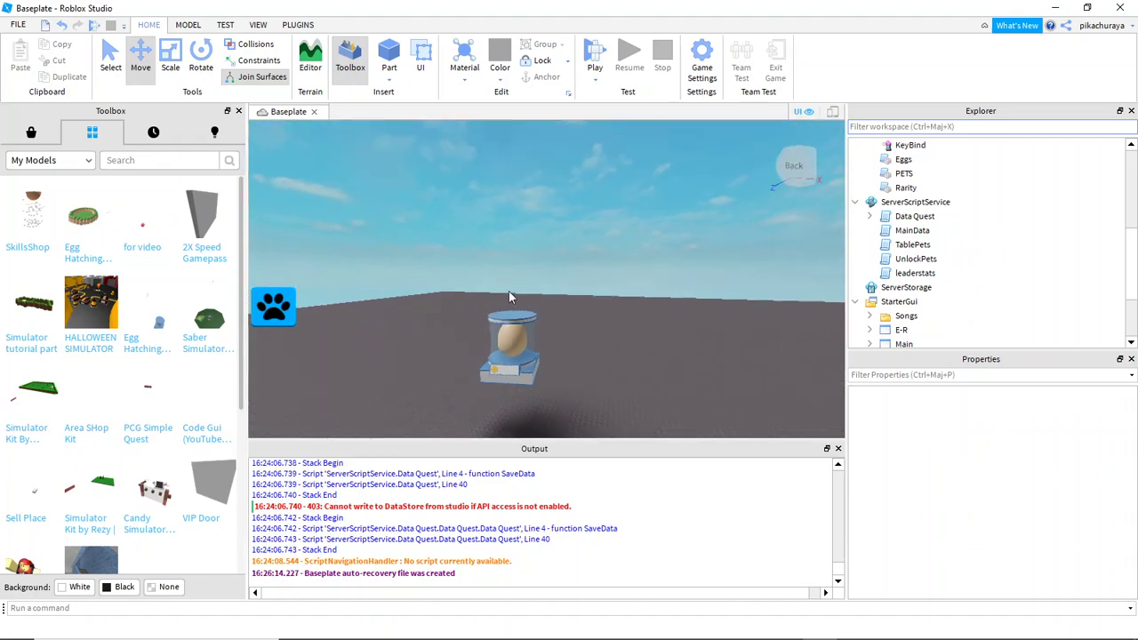
{"action": "right_click_drag", "start_coordinate": [508, 290], "coordinate": [509, 292]}
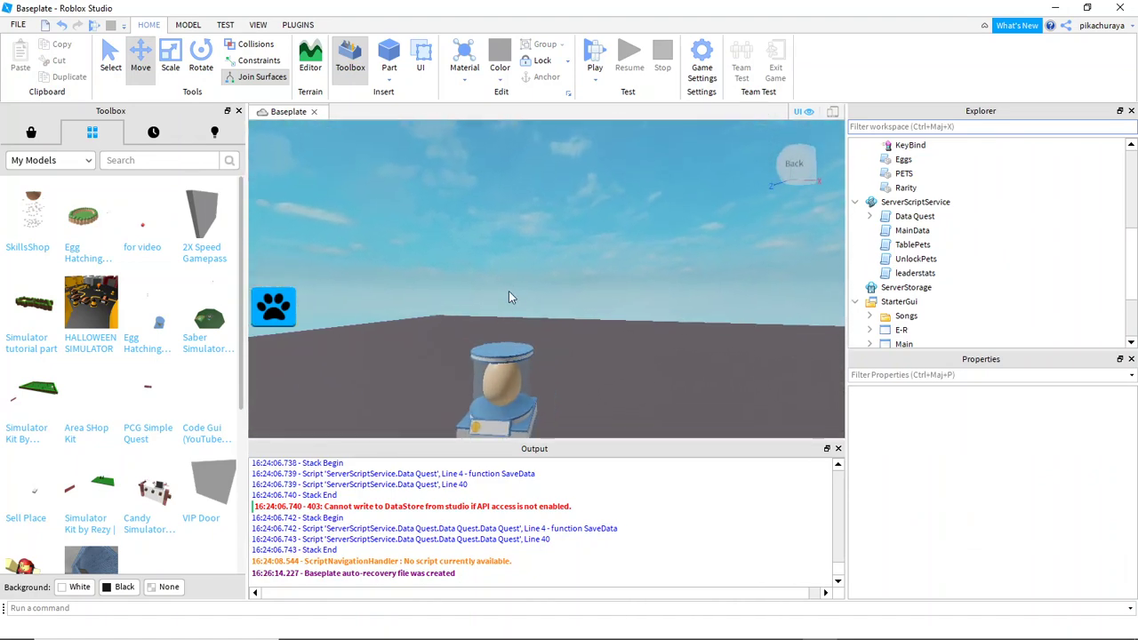
{"action": "scroll", "coordinate": [559, 301], "scroll_direction": "up", "scroll_amount": 2}
- Box-select the whole egg stand, including both Common models
{"action": "left_click", "coordinate": [558, 299]}
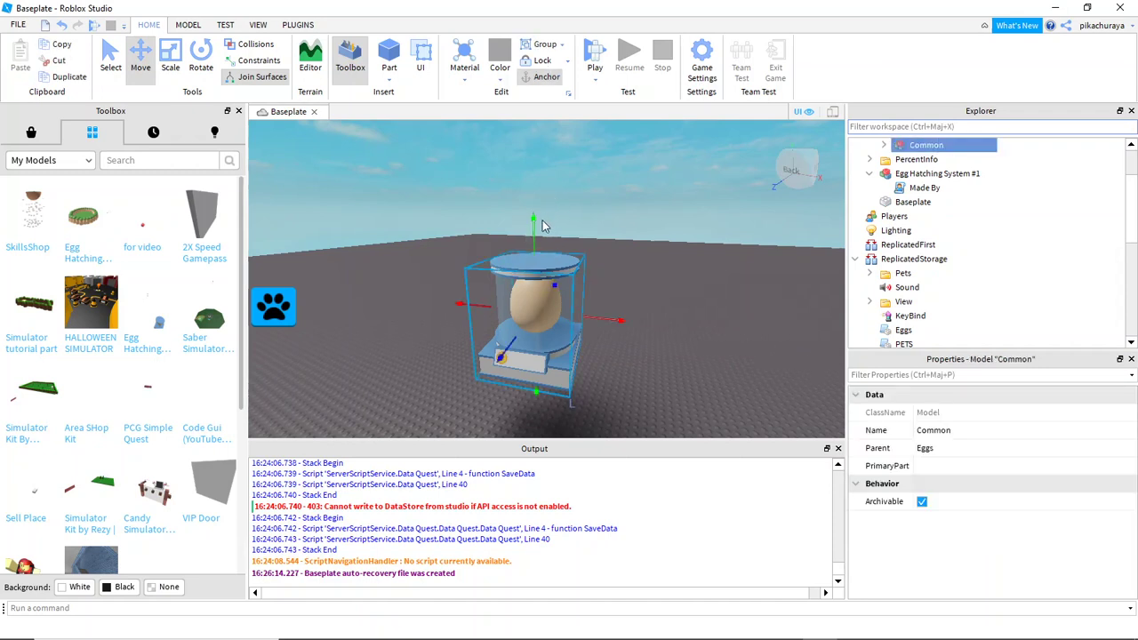
{"action": "scroll", "coordinate": [596, 237], "scroll_direction": "down", "scroll_amount": 3}
{"action": "scroll", "coordinate": [596, 236], "scroll_direction": "down", "scroll_amount": 2}
{"action": "left_click", "coordinate": [570, 372]}
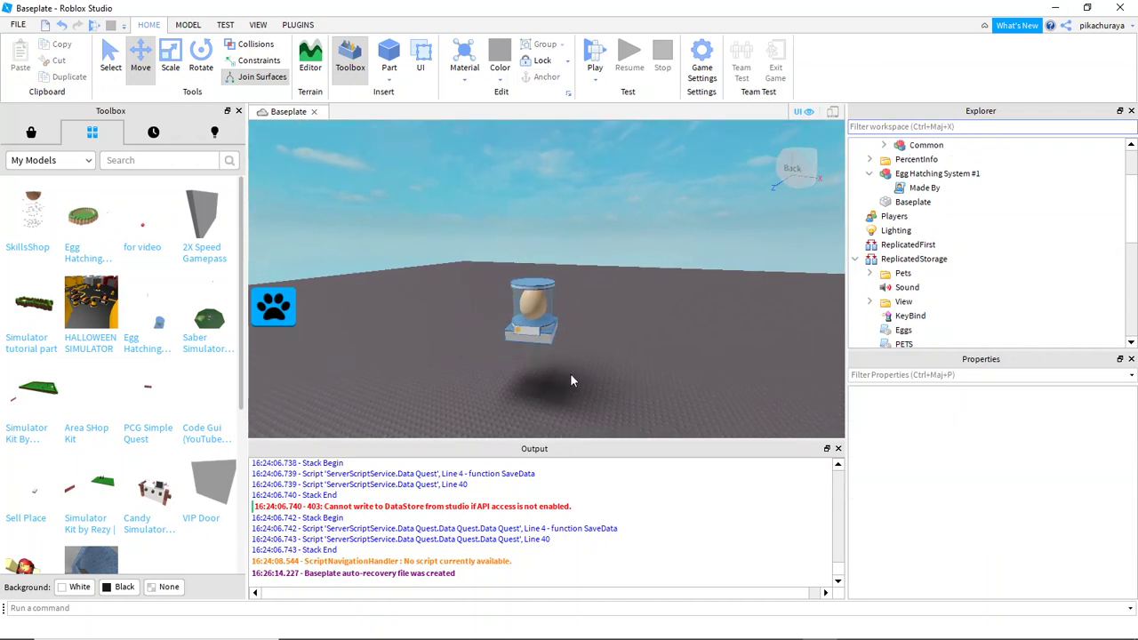
{"action": "scroll", "coordinate": [633, 390], "scroll_direction": "down", "scroll_amount": 2}
{"action": "left_click", "coordinate": [508, 278]}
{"action": "scroll", "coordinate": [624, 359], "scroll_direction": "up", "scroll_amount": 2}
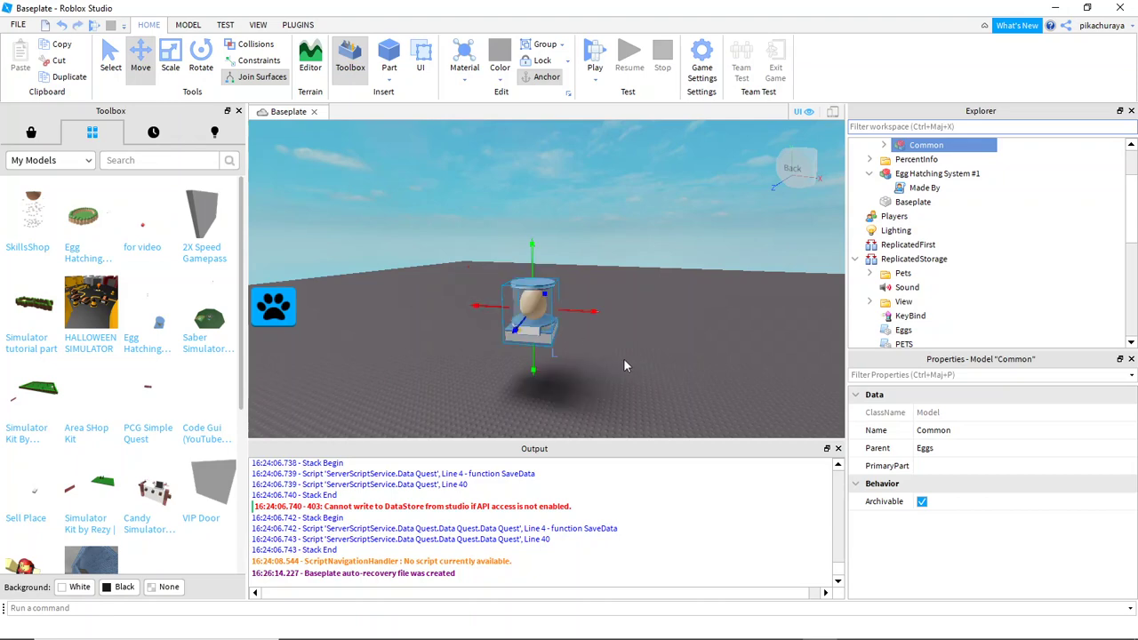
{"action": "left_click", "coordinate": [635, 374]}
{"action": "left_click_drag", "start_coordinate": [634, 378], "coordinate": [495, 245]}
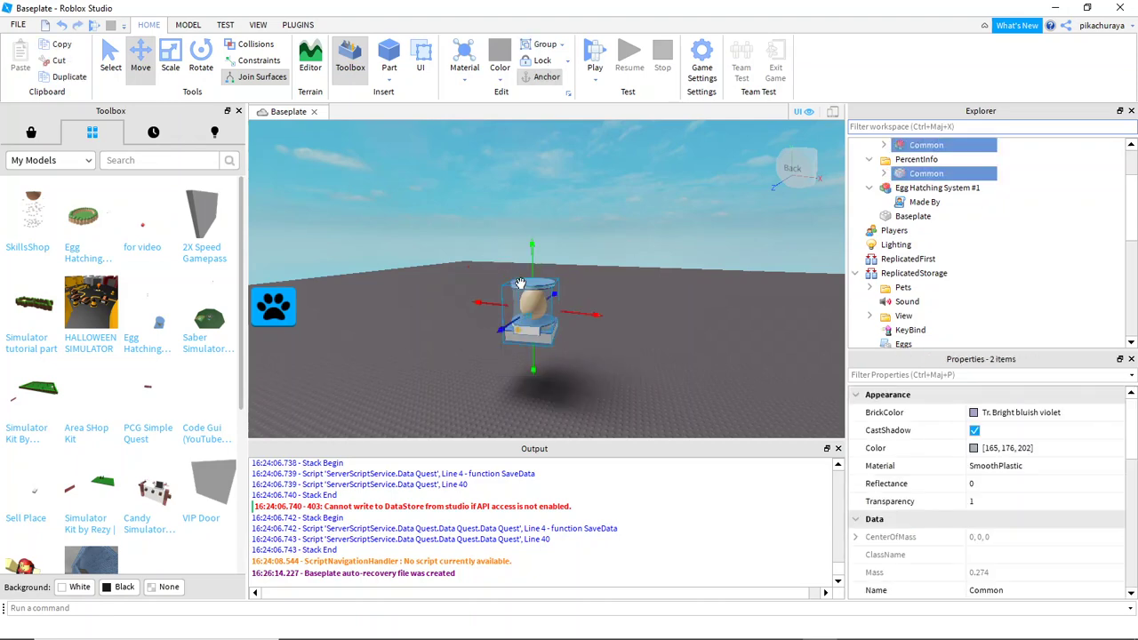
- Level the view on the egg stand and start a play test
{"action": "scroll", "coordinate": [520, 280], "scroll_direction": "up", "scroll_amount": 2}
{"action": "scroll", "coordinate": [520, 280], "scroll_direction": "up", "scroll_amount": 1}
{"action": "scroll", "coordinate": [534, 293], "scroll_direction": "up", "scroll_amount": 2}
{"action": "scroll", "coordinate": [623, 356], "scroll_direction": "up", "scroll_amount": 3}
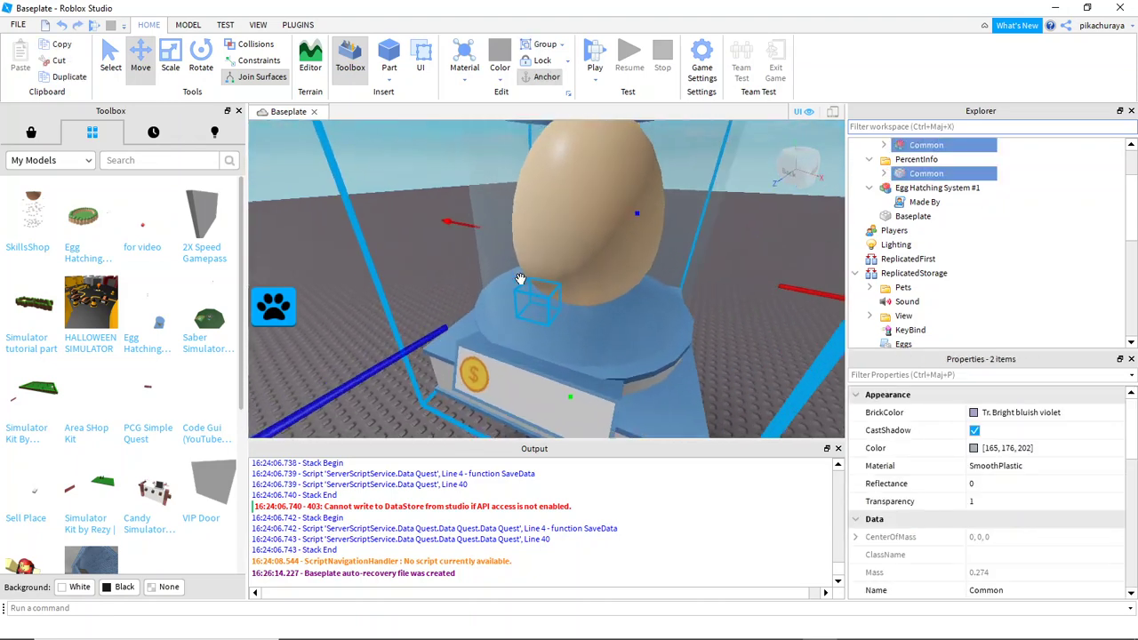
{"action": "scroll", "coordinate": [718, 402], "scroll_direction": "up", "scroll_amount": 2}
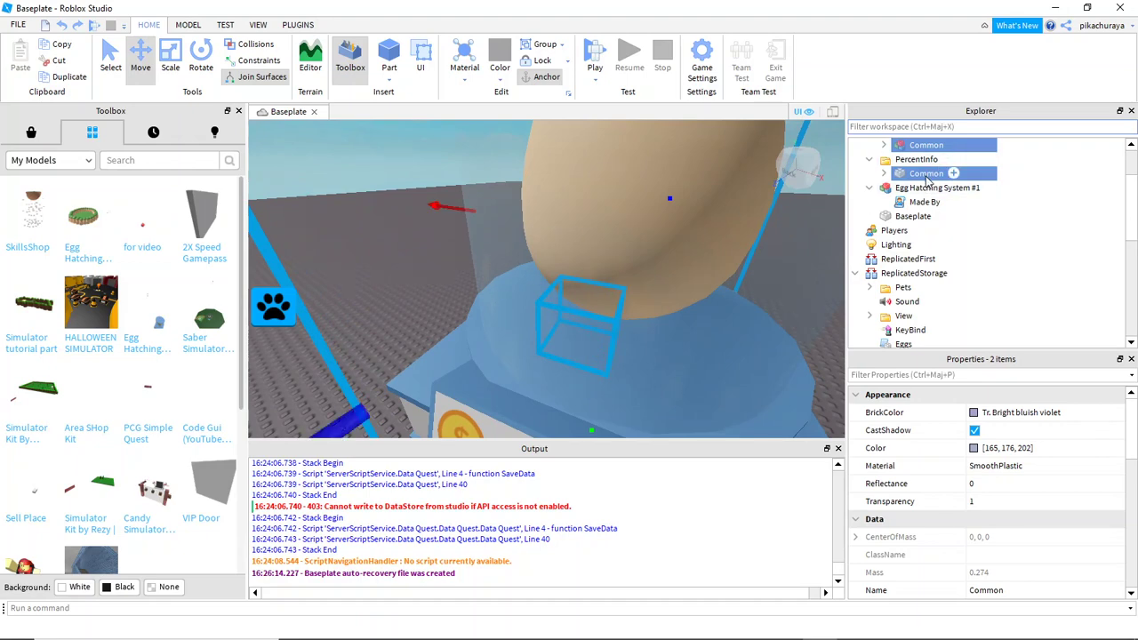
{"action": "scroll", "coordinate": [613, 135], "scroll_direction": "down", "scroll_amount": 3}
{"action": "scroll", "coordinate": [614, 135], "scroll_direction": "down", "scroll_amount": 5}
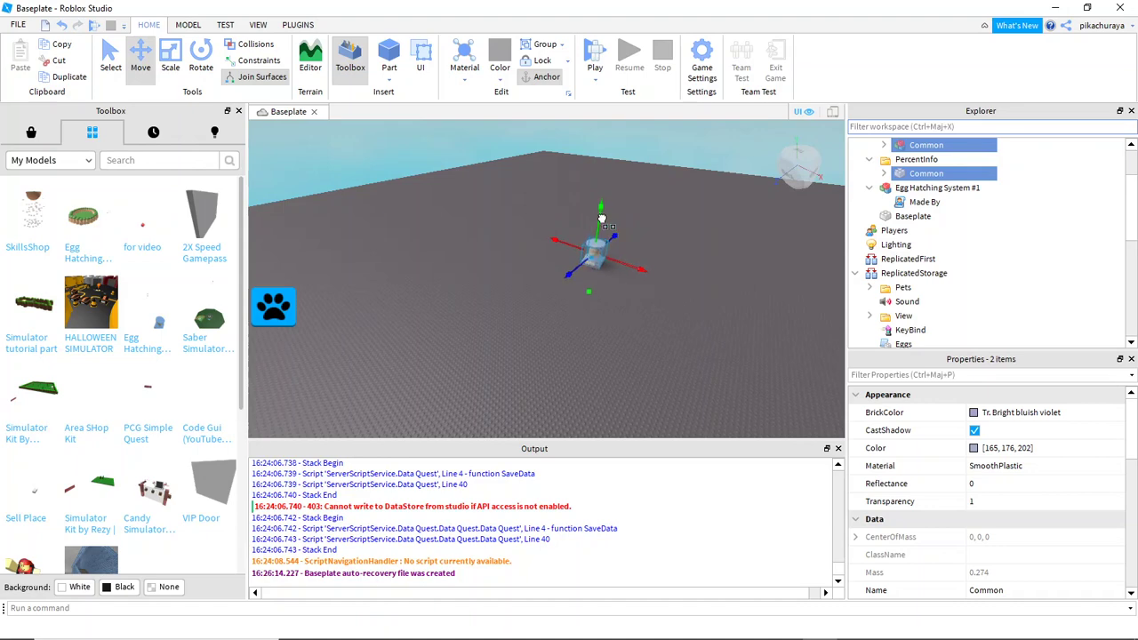
{"action": "right_click_drag", "start_coordinate": [608, 124], "coordinate": [590, 170]}
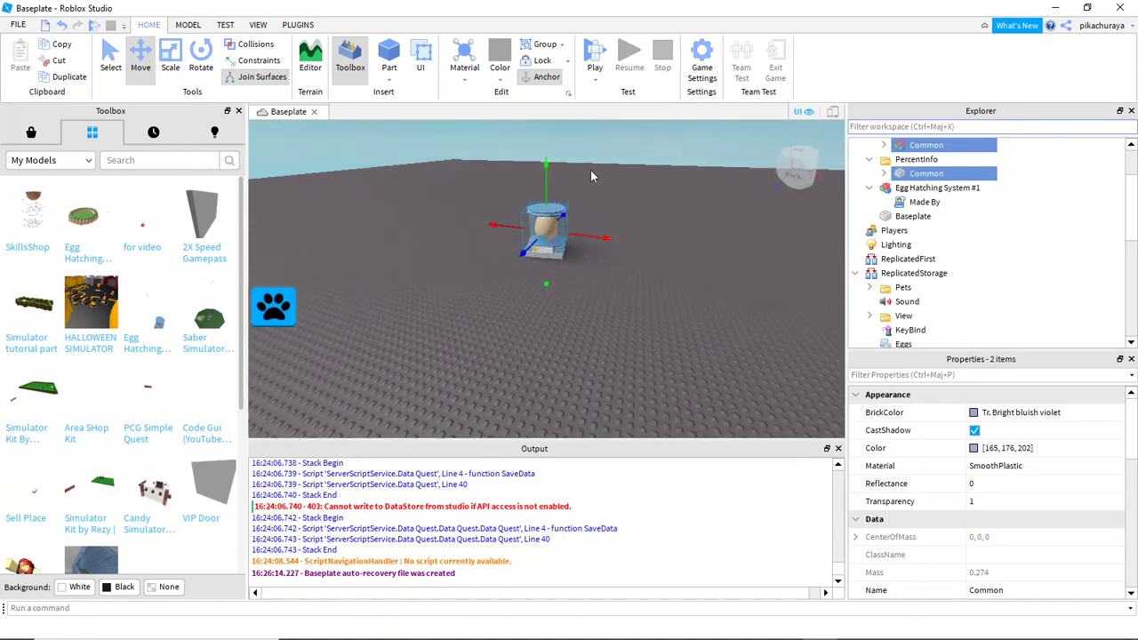
{"action": "scroll", "coordinate": [590, 170], "scroll_direction": "up", "scroll_amount": 3}
{"action": "scroll", "coordinate": [591, 169], "scroll_direction": "up", "scroll_amount": 5}
{"action": "scroll", "coordinate": [590, 169], "scroll_direction": "up", "scroll_amount": 3}
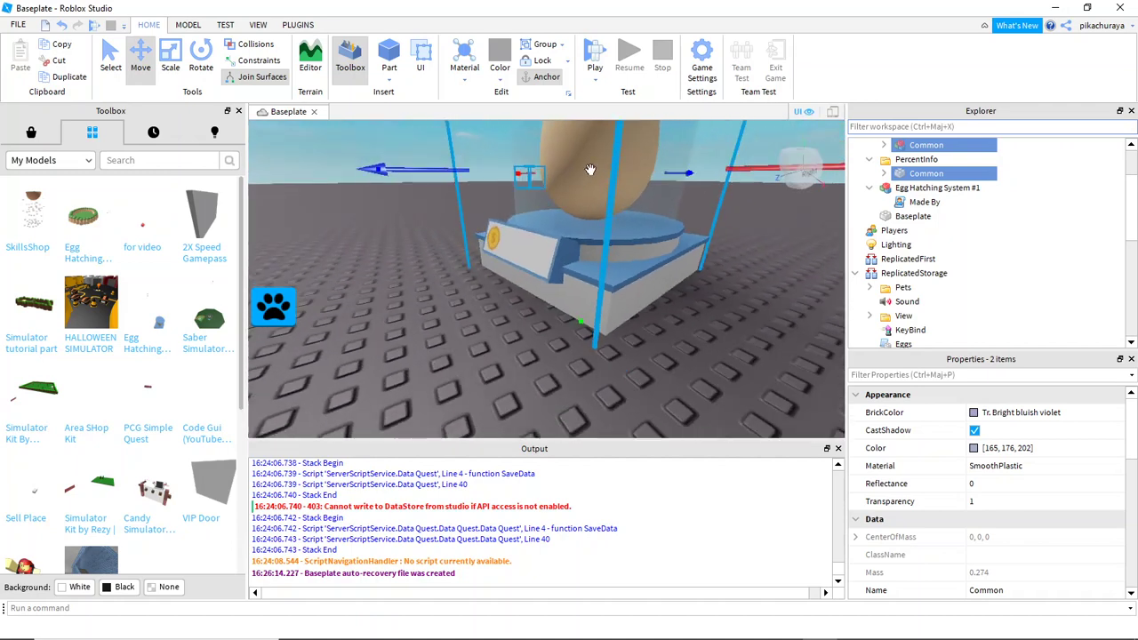
{"action": "scroll", "coordinate": [590, 169], "scroll_direction": "down", "scroll_amount": 5}
{"action": "left_click", "coordinate": [593, 57]}
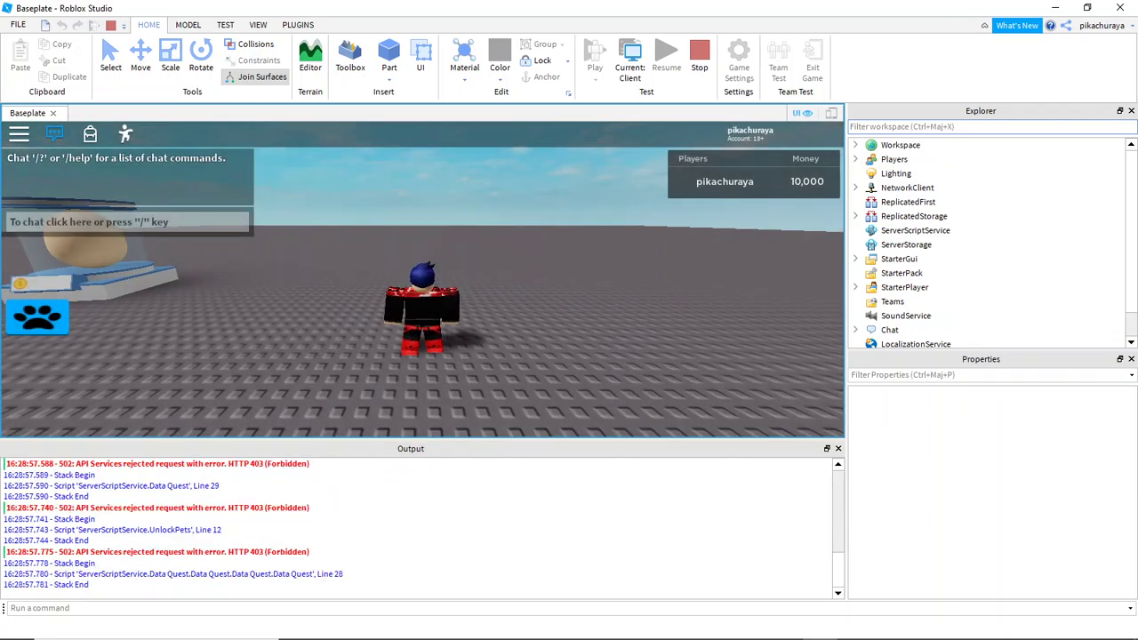
- Walk and jump the character to the egg incubator until the $250 Open Egg prompt shows
{"action": "key", "text": "a"}
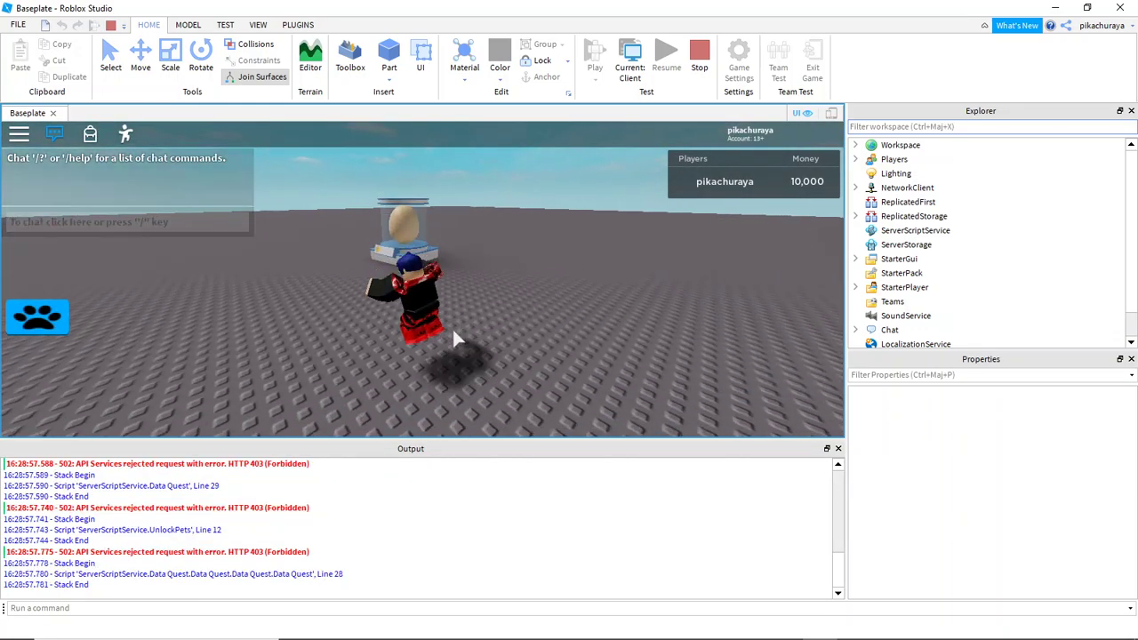
{"action": "key", "text": "space"}
{"action": "key", "text": "w"}
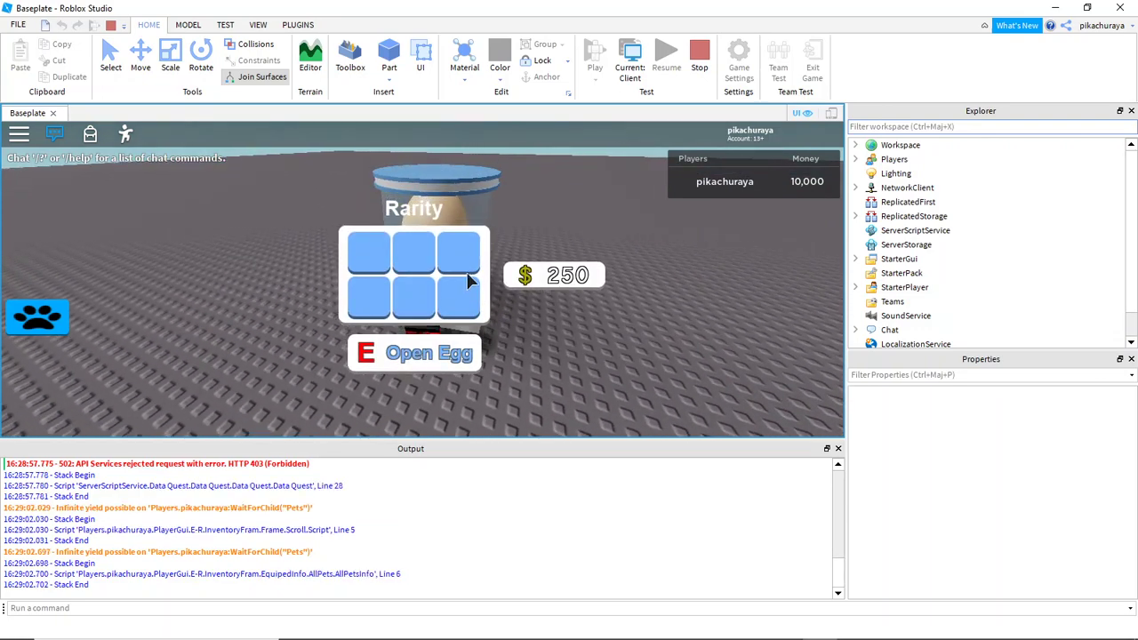
{"action": "key", "text": "s"}
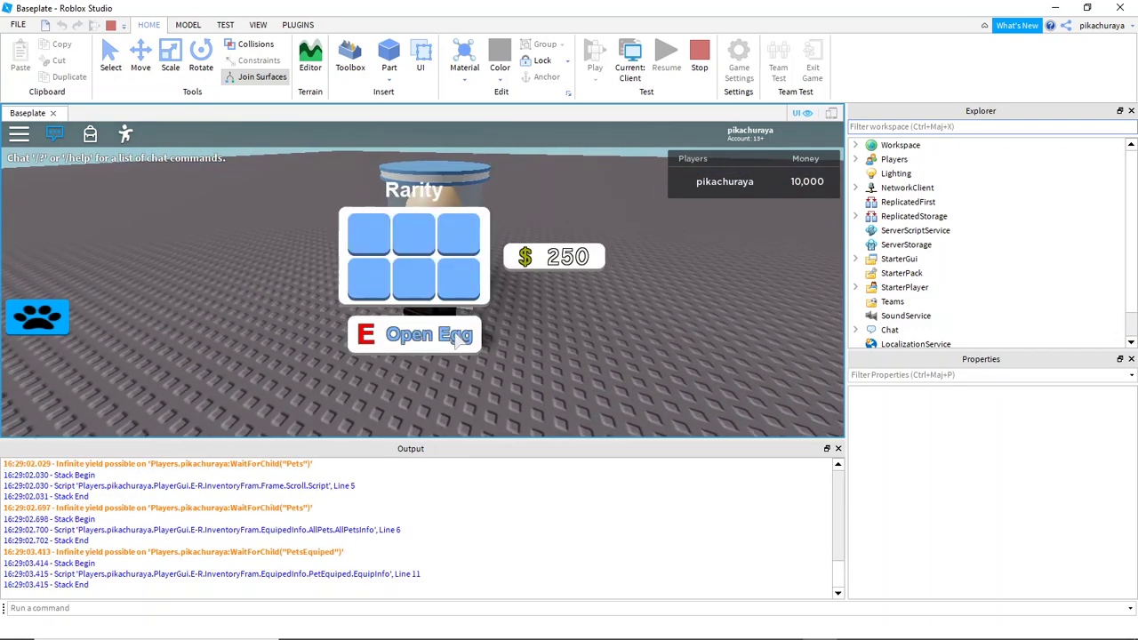
{"action": "key", "text": "s"}
{"action": "key", "text": "w"}
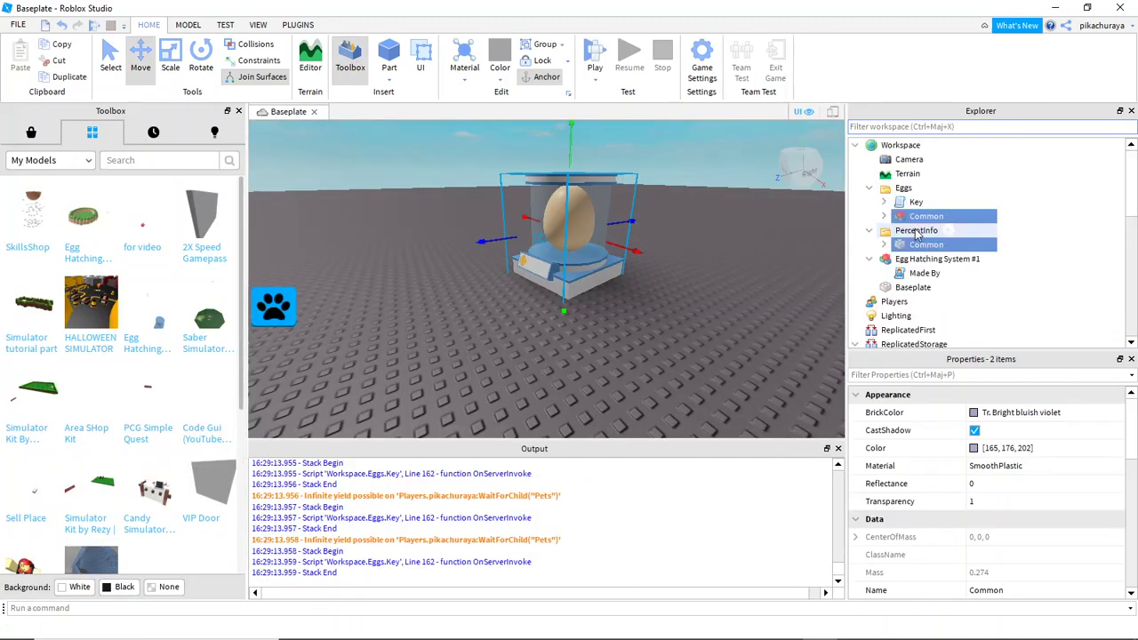
- Scroll the Explorer to review the Put To models across Workspace and the services
{"action": "scroll", "coordinate": [916, 233], "scroll_direction": "down", "scroll_amount": 3}
{"action": "scroll", "coordinate": [916, 235], "scroll_direction": "down", "scroll_amount": 1}
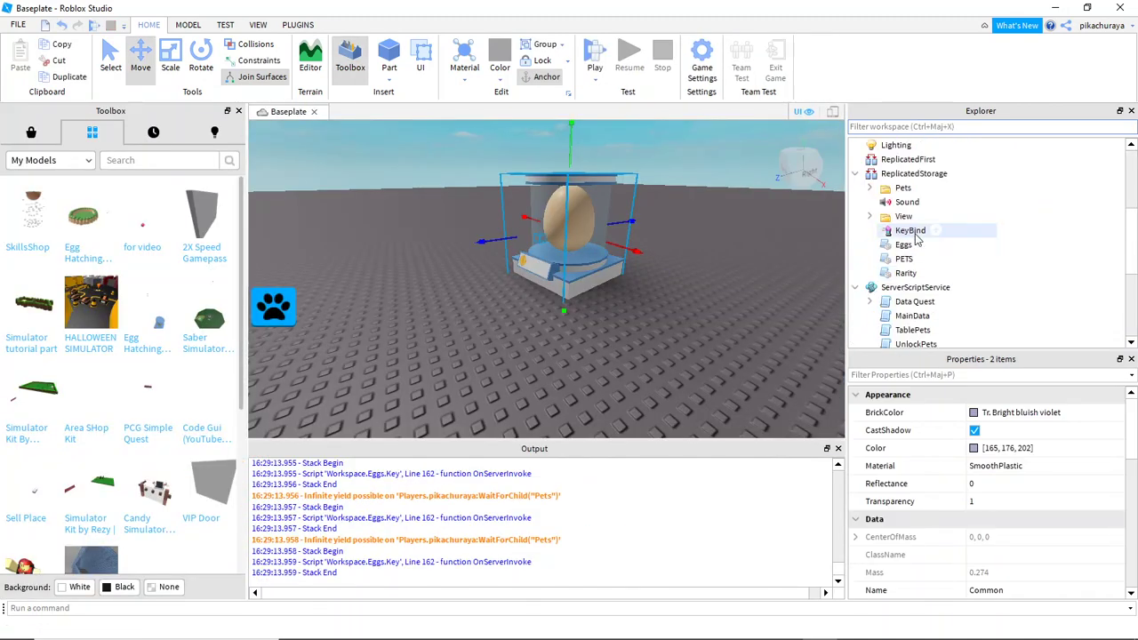
{"action": "scroll", "coordinate": [916, 236], "scroll_direction": "down", "scroll_amount": 2}
{"action": "scroll", "coordinate": [916, 237], "scroll_direction": "down", "scroll_amount": 2}
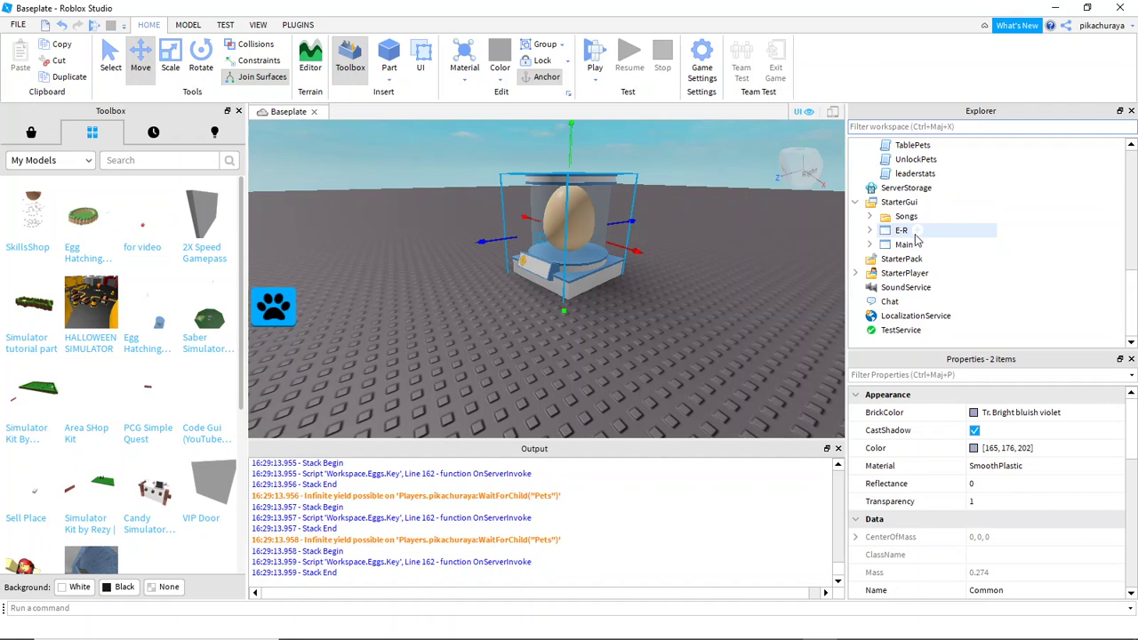
{"action": "scroll", "coordinate": [907, 203], "scroll_direction": "up", "scroll_amount": 2}
{"action": "scroll", "coordinate": [905, 207], "scroll_direction": "up", "scroll_amount": 1}
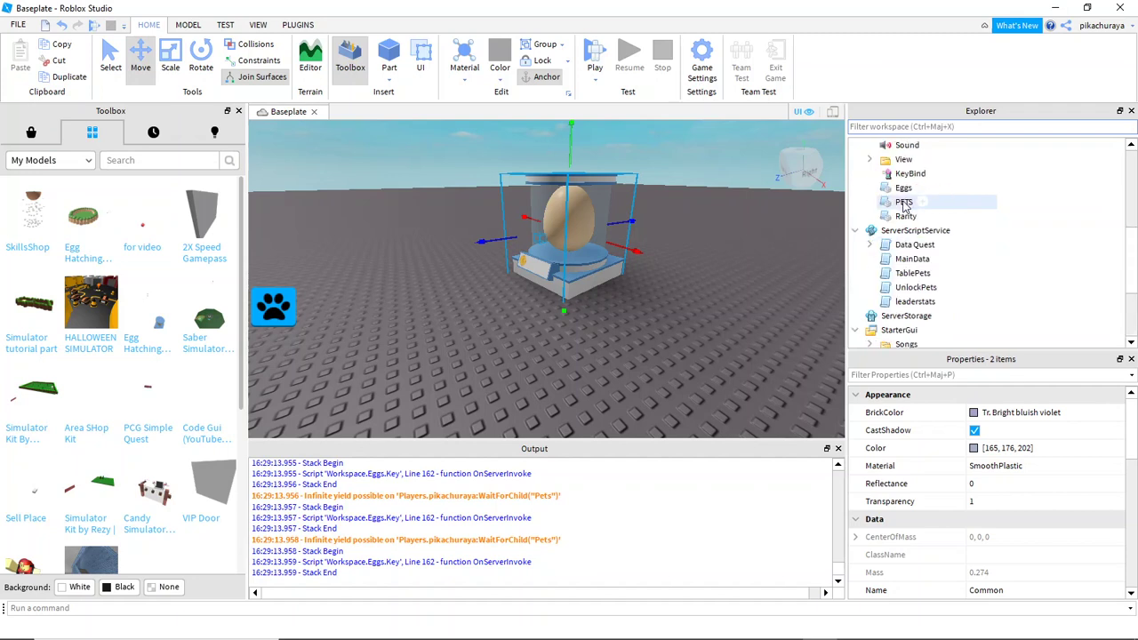
{"action": "scroll", "coordinate": [894, 243], "scroll_direction": "up", "scroll_amount": 4}
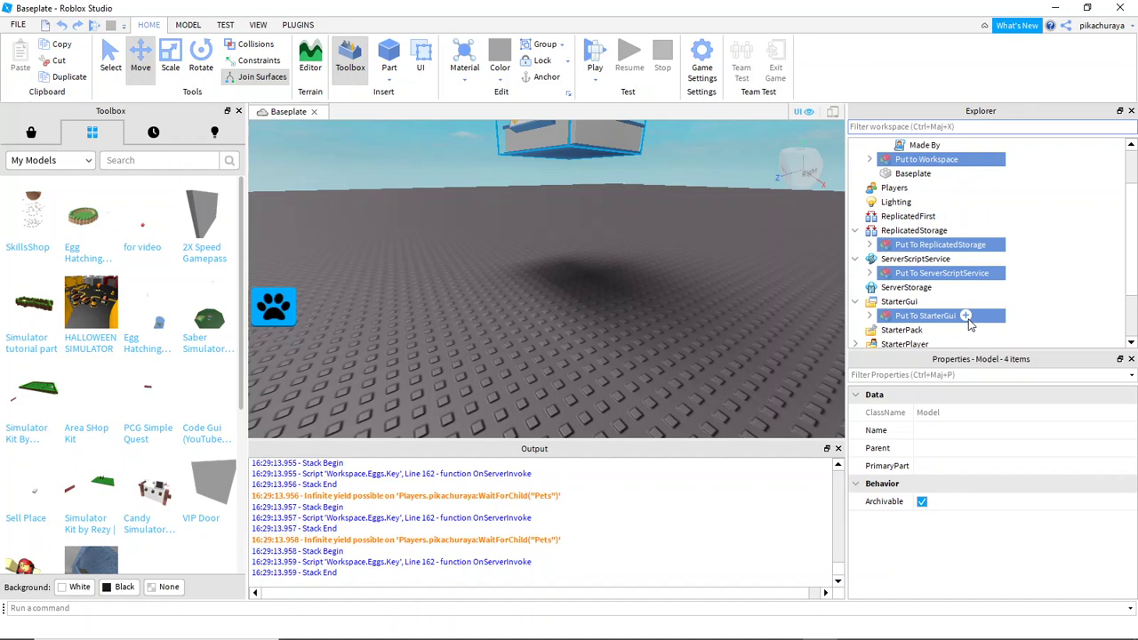
{"action": "scroll", "coordinate": [969, 325], "scroll_direction": "up", "scroll_amount": 1}
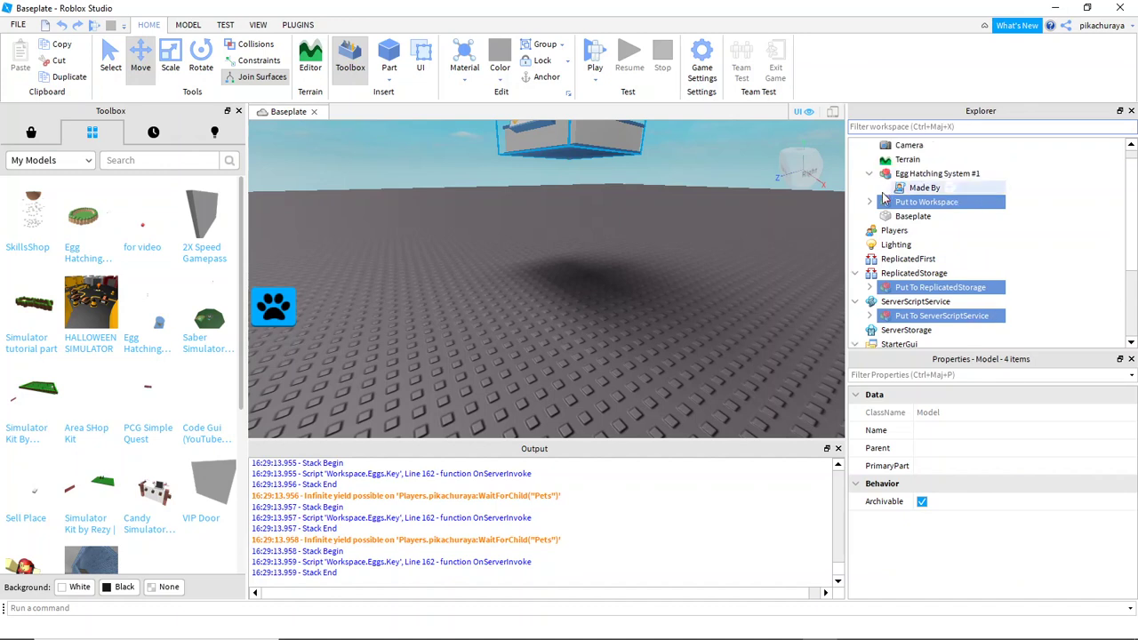
{"action": "scroll", "coordinate": [883, 193], "scroll_direction": "down", "scroll_amount": 3}
{"action": "scroll", "coordinate": [885, 212], "scroll_direction": "up", "scroll_amount": 3}
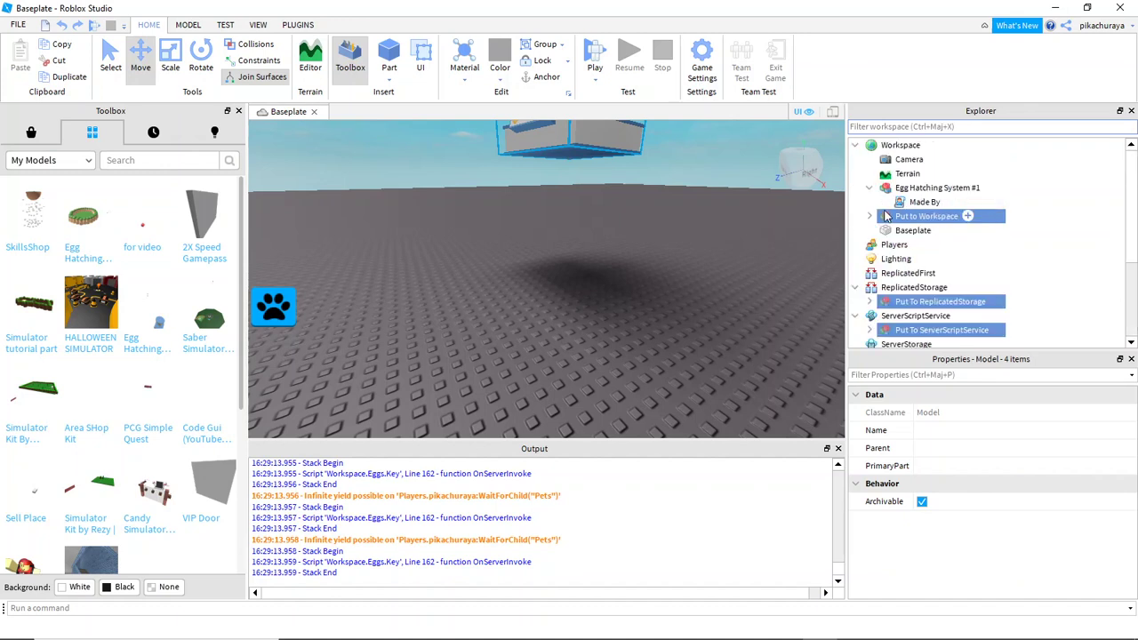
- Replace the old Egg Hatching System with a fresh copy and ungroup it
{"action": "key", "text": "Delete"}
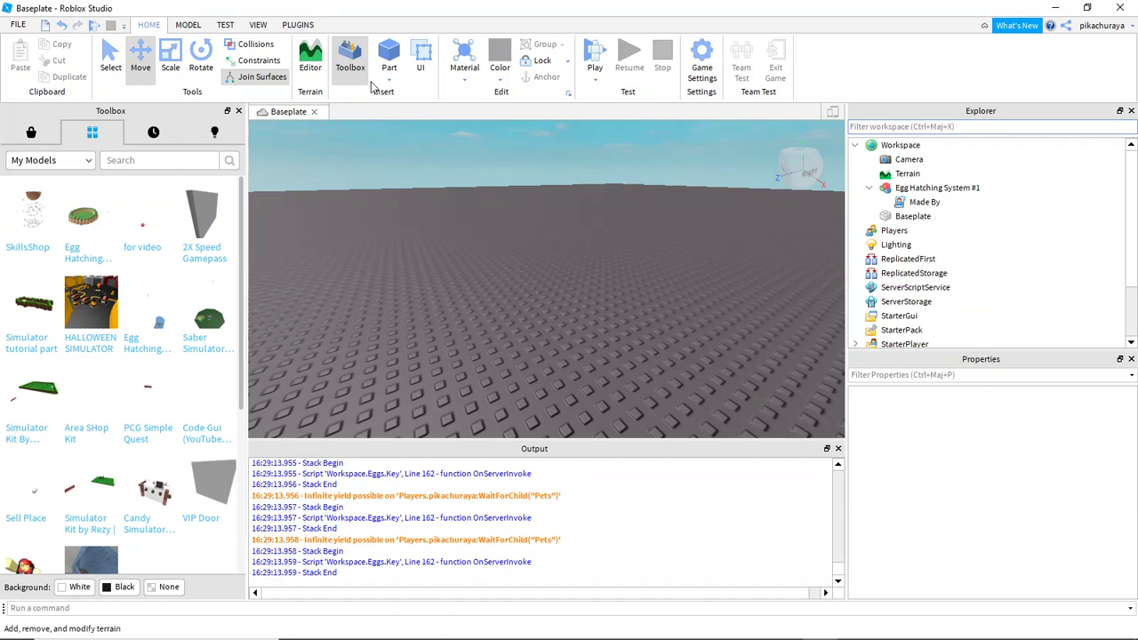
{"action": "left_click", "coordinate": [889, 192]}
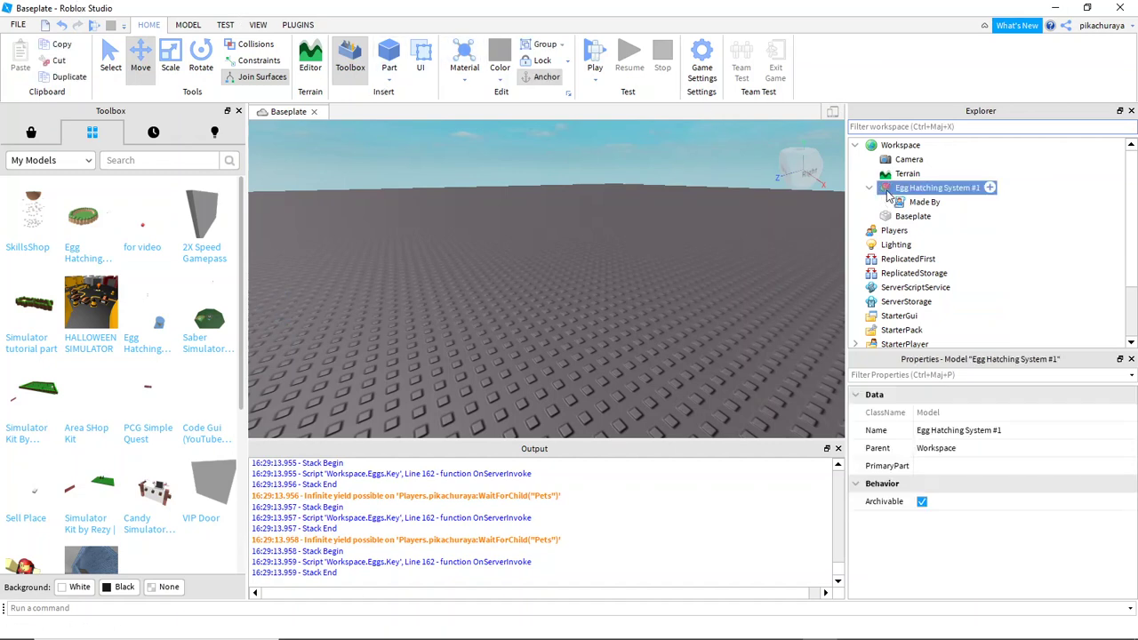
{"action": "key", "text": "Delete"}
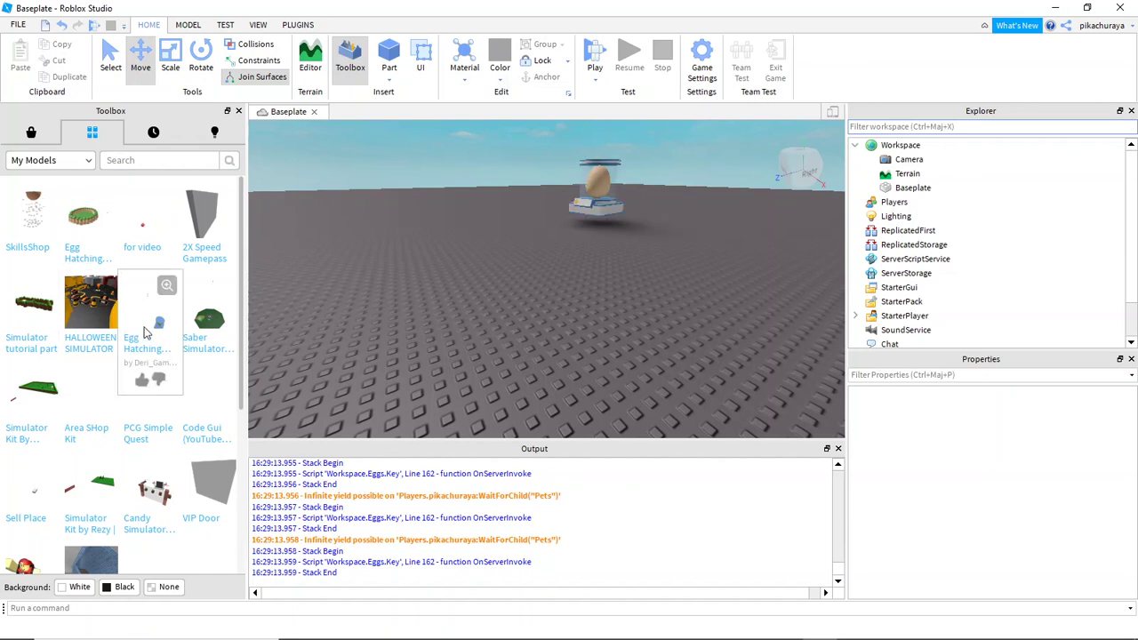
{"action": "left_click_drag", "start_coordinate": [147, 332], "coordinate": [491, 329]}
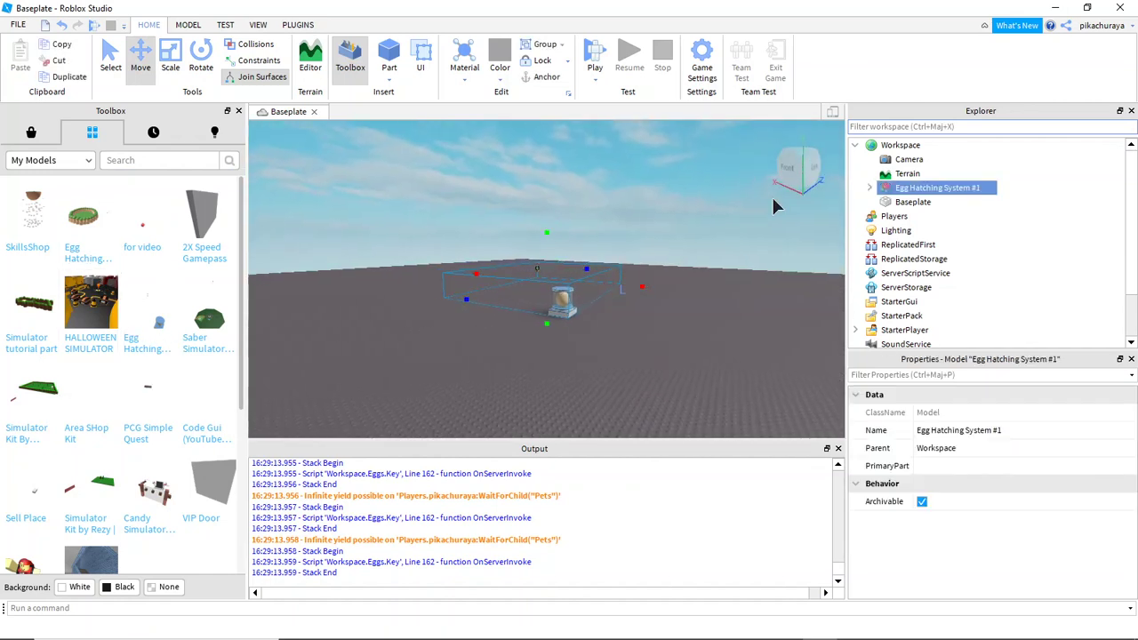
{"action": "key", "text": "ctrl+u"}
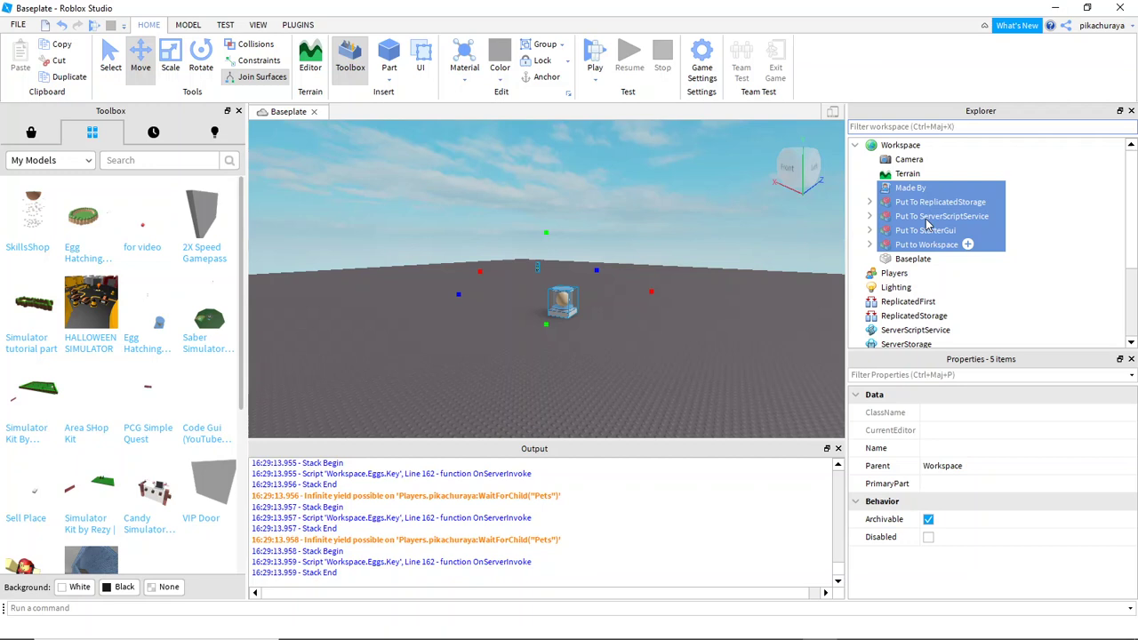
- Move Put To ReplicatedStorage and Put To ServerScriptService into their matching services
{"action": "left_click", "coordinate": [903, 203]}
{"action": "double_click", "coordinate": [893, 202]}
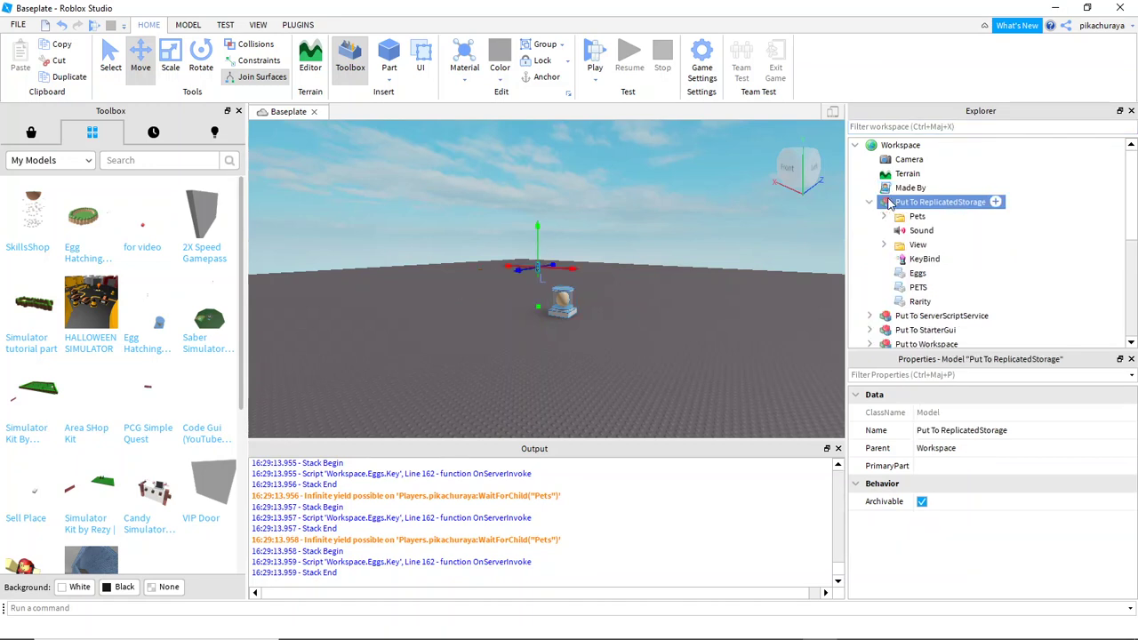
{"action": "mouse_move", "coordinate": [893, 203]}
{"action": "left_mouse_down"}
{"action": "mouse_move", "coordinate": [925, 346]}
{"action": "mouse_move", "coordinate": [907, 189]}
{"action": "mouse_move", "coordinate": [969, 267]}
{"action": "left_mouse_up"}
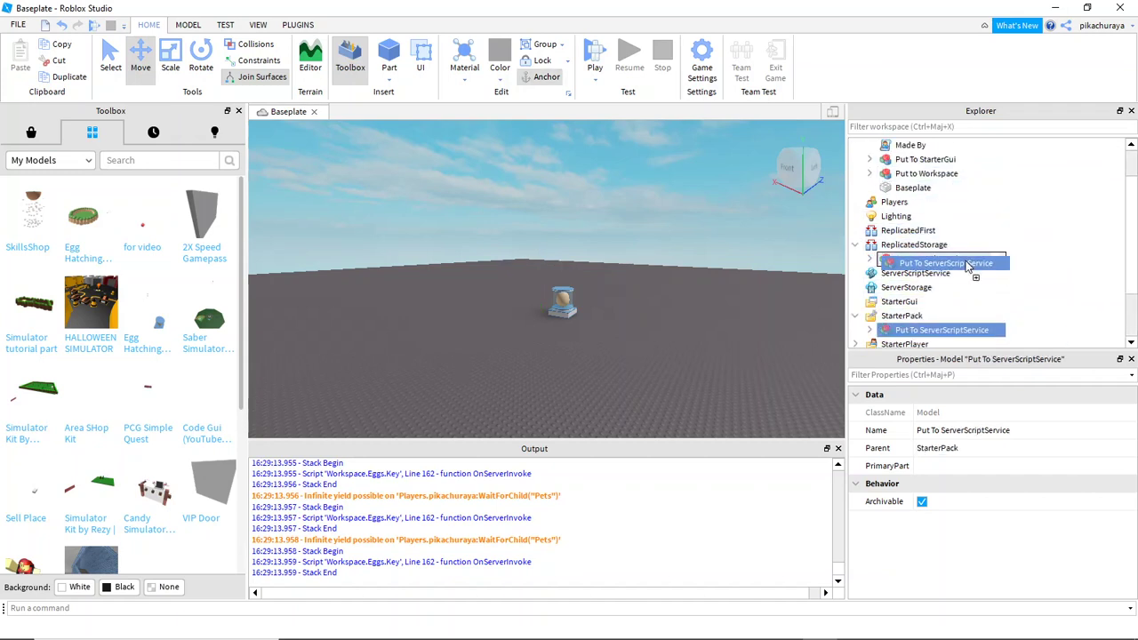
{"action": "left_click_drag", "start_coordinate": [968, 275], "coordinate": [965, 285]}
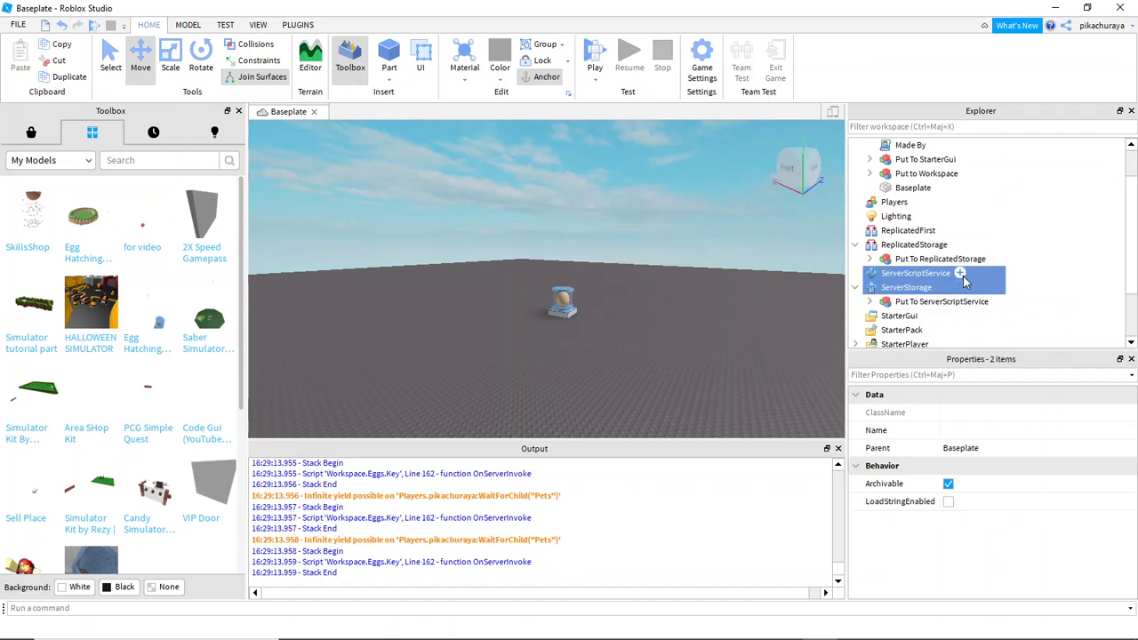
{"action": "double_click", "coordinate": [892, 307]}
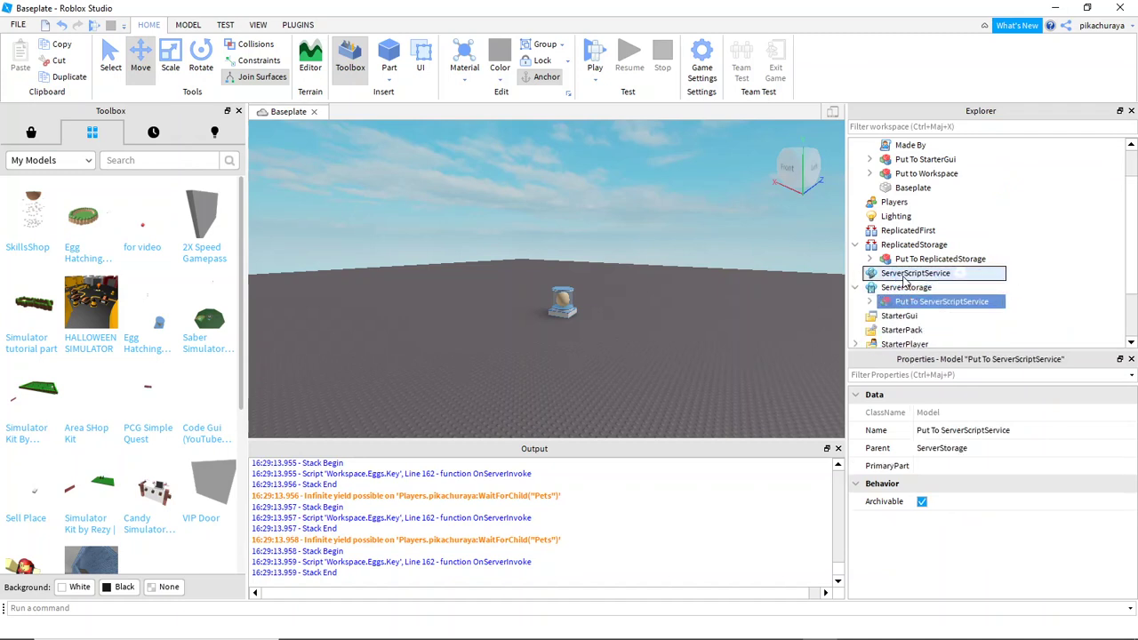
{"action": "left_click_drag", "start_coordinate": [890, 307], "coordinate": [906, 276]}
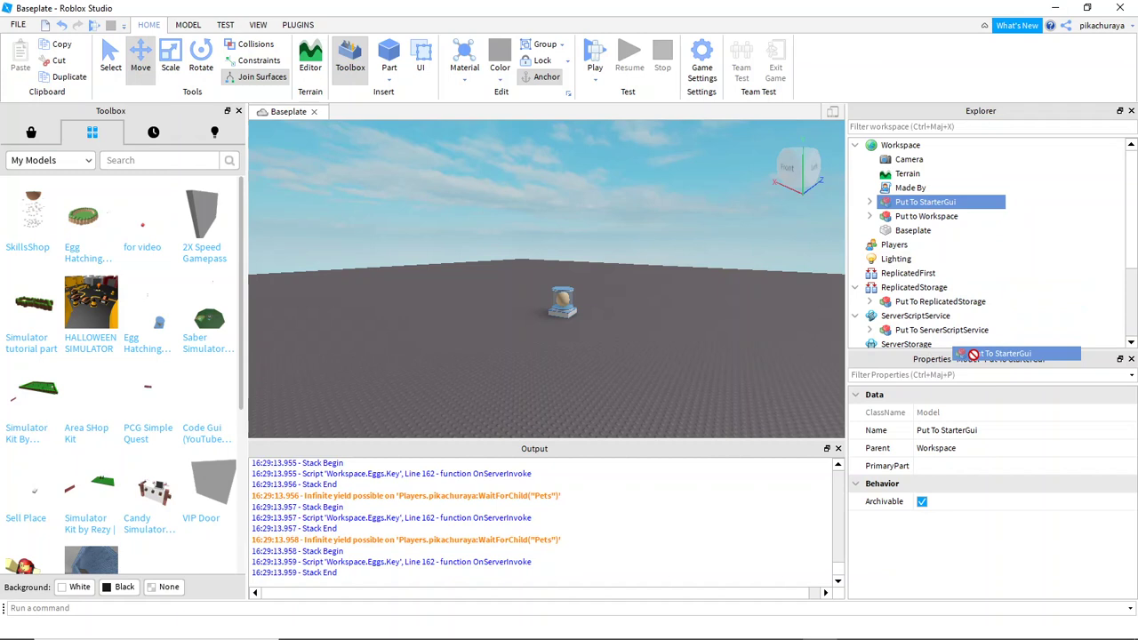
- Move Put To StarterGui into StarterGui and Put To Workspace into Workspace
{"action": "left_click_drag", "start_coordinate": [896, 204], "coordinate": [934, 345]}
{"action": "left_click", "coordinate": [968, 330]}
{"action": "left_click", "coordinate": [1014, 287]}
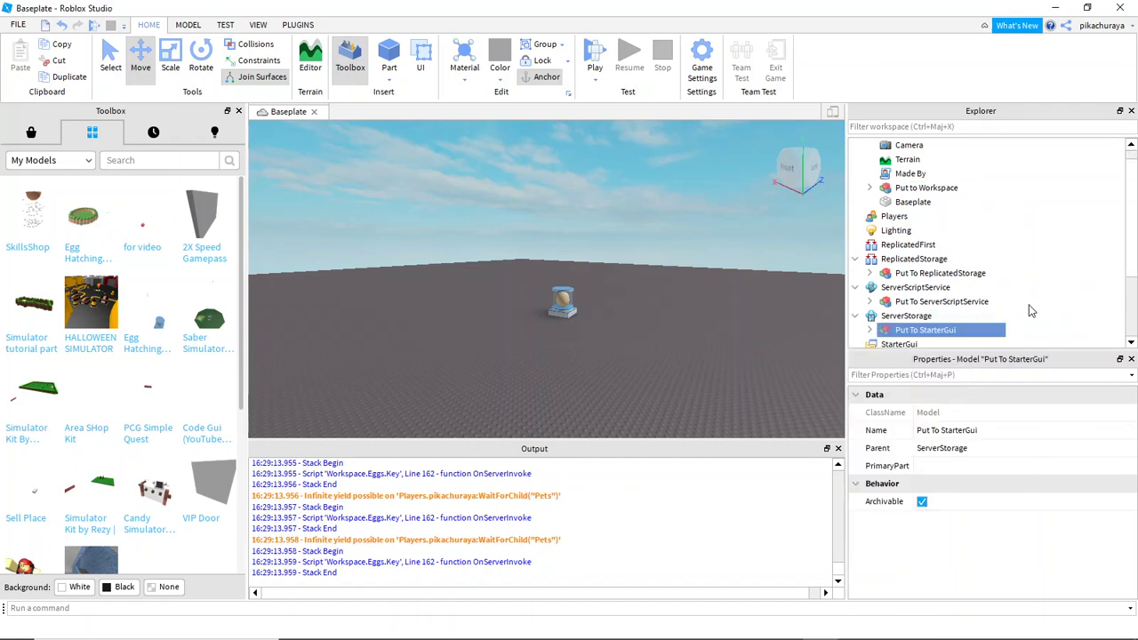
{"action": "left_click_drag", "start_coordinate": [914, 296], "coordinate": [925, 320]}
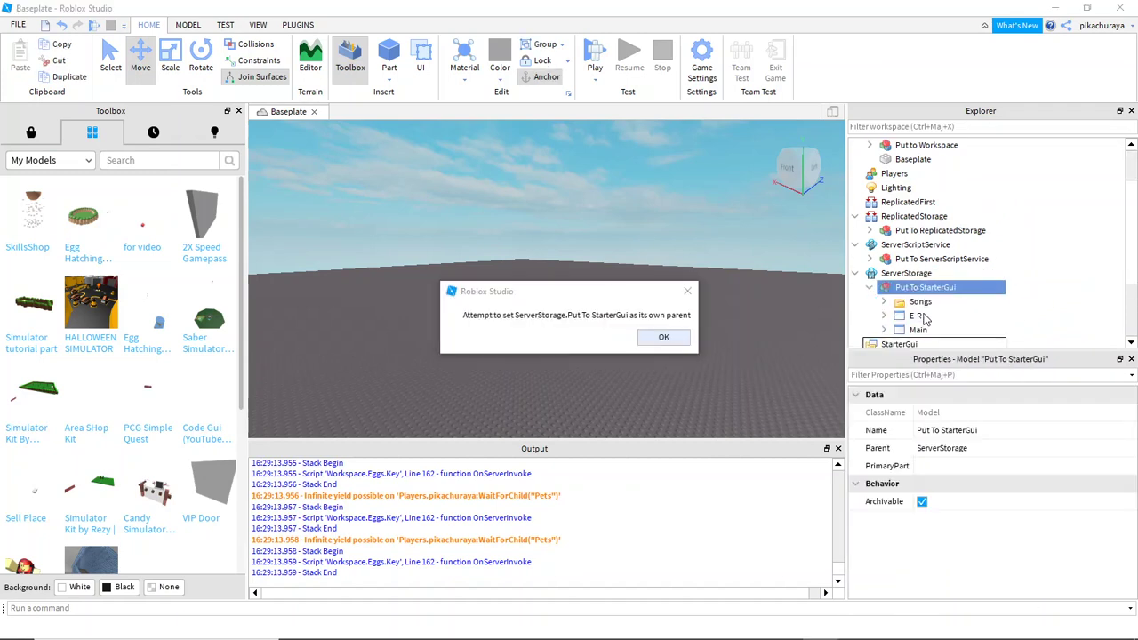
{"action": "left_click", "coordinate": [678, 337]}
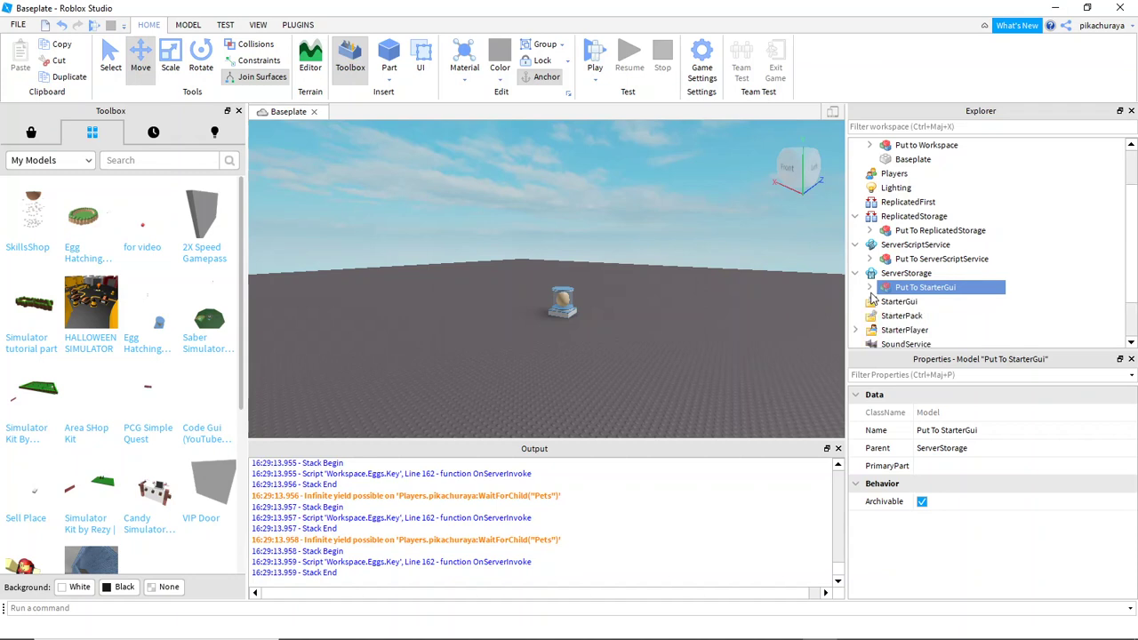
{"action": "left_click_drag", "start_coordinate": [899, 306], "coordinate": [899, 308]}
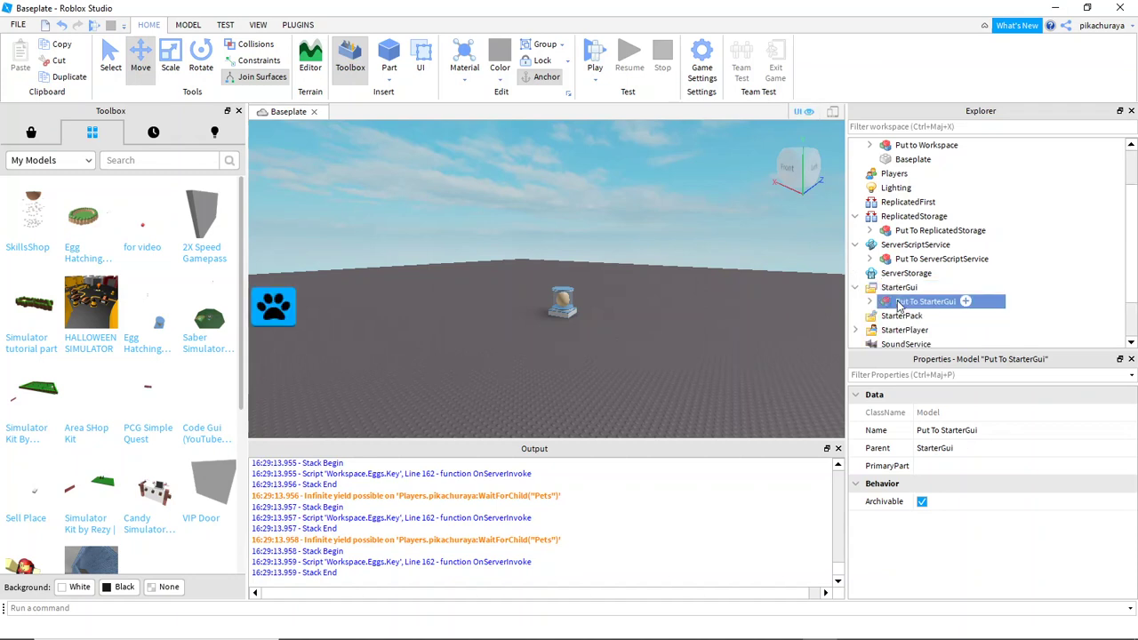
{"action": "scroll", "coordinate": [912, 276], "scroll_direction": "up", "scroll_amount": 2}
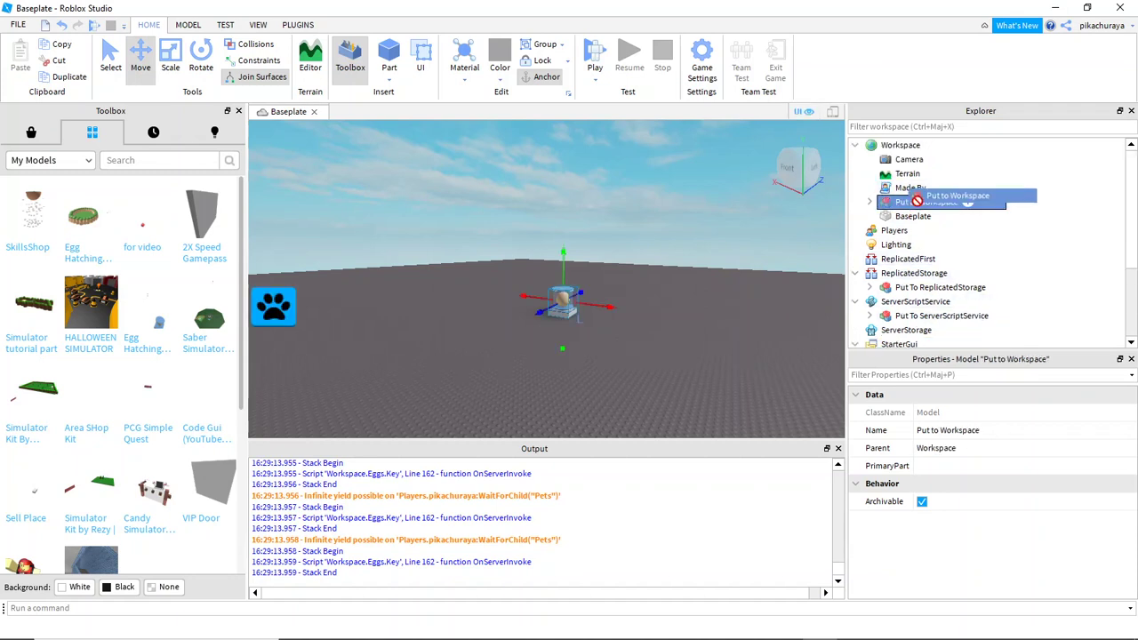
{"action": "left_click_drag", "start_coordinate": [917, 201], "coordinate": [891, 147]}
- Ungroup the four Put To models into their services and launch the play-test
{"action": "scroll", "coordinate": [894, 237], "scroll_direction": "down", "scroll_amount": 2}
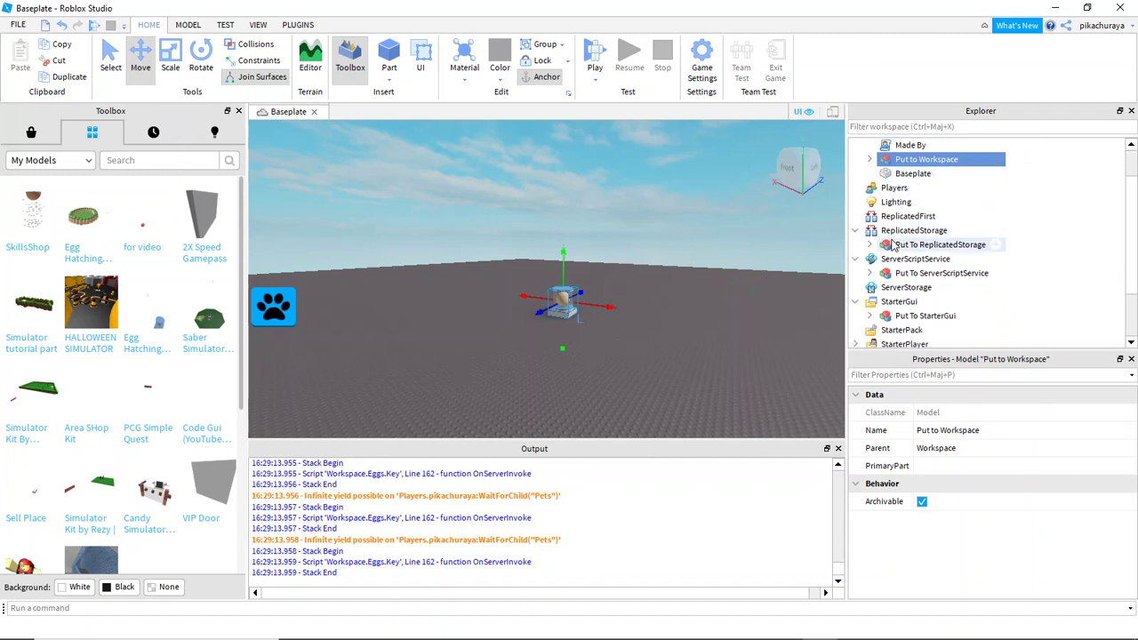
{"action": "left_click", "coordinate": [893, 246], "text": "ctrl"}
{"action": "left_click", "coordinate": [895, 276], "text": "ctrl"}
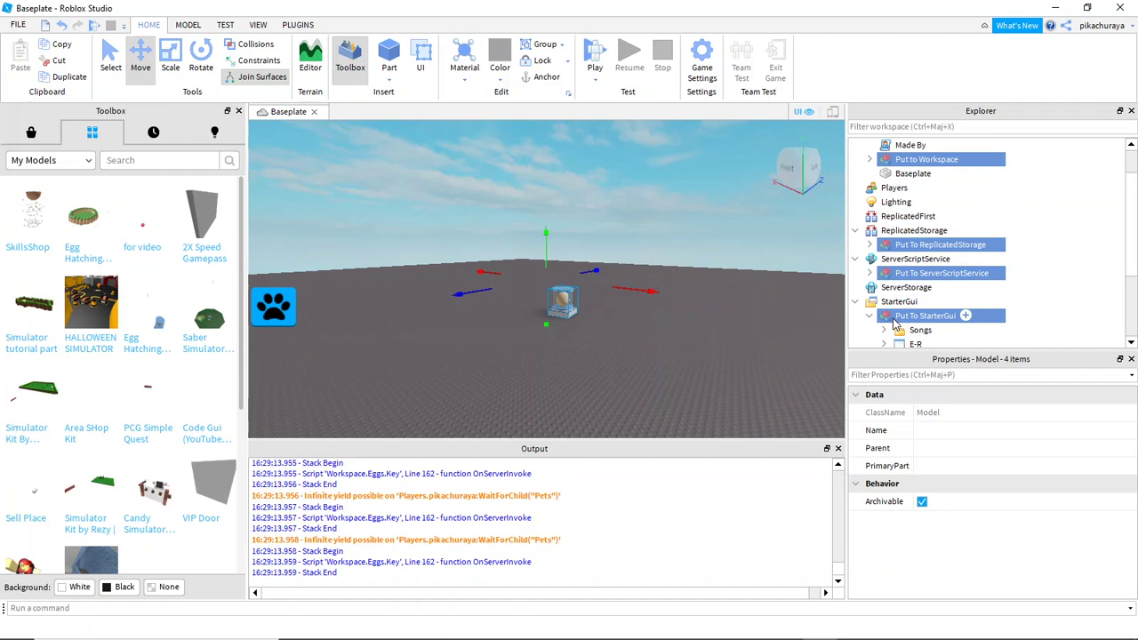
{"action": "key", "text": "ctrl+u"}
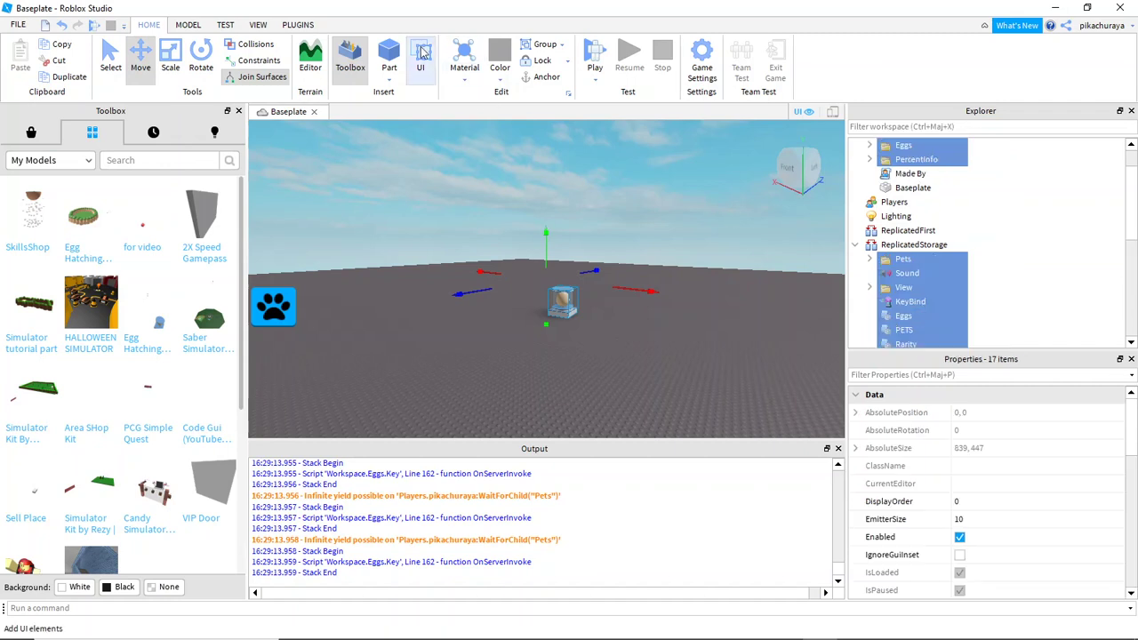
{"action": "left_click", "coordinate": [598, 49]}
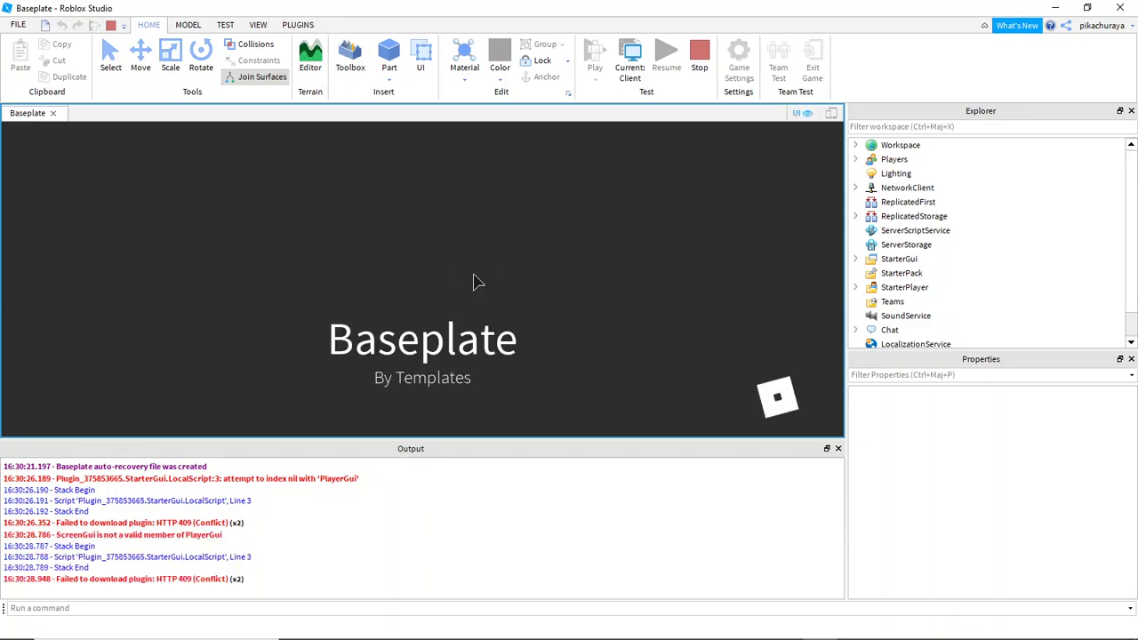
- Walk the avatar to the egg pedestal to show the $250 Open Egg prompt, stepping around it
{"action": "key", "text": "Left"}
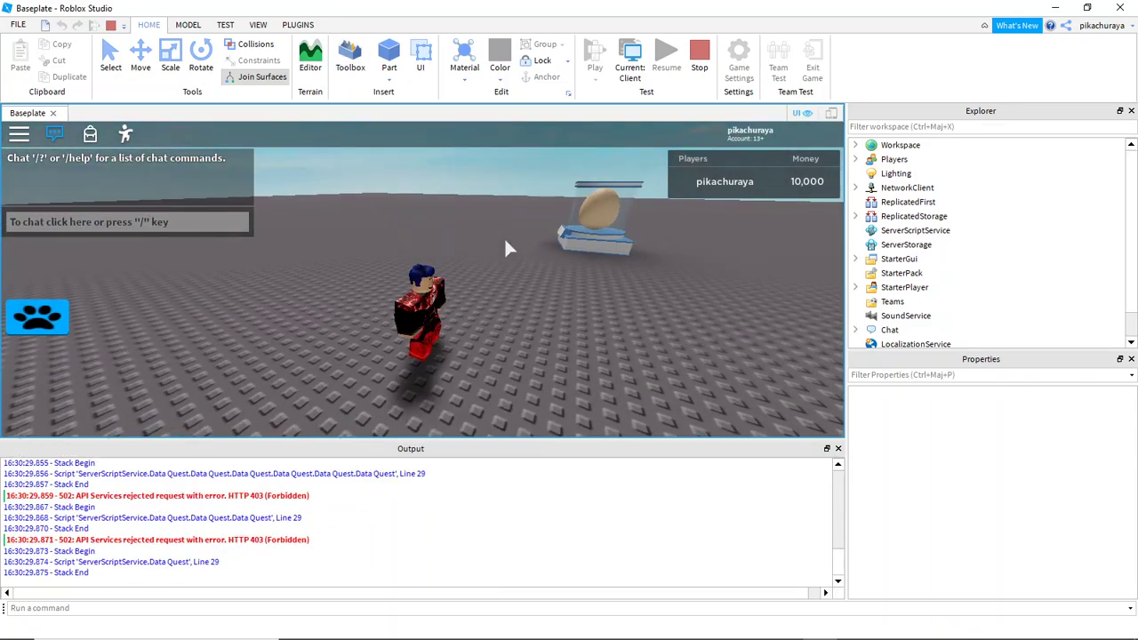
{"action": "key", "text": "w"}
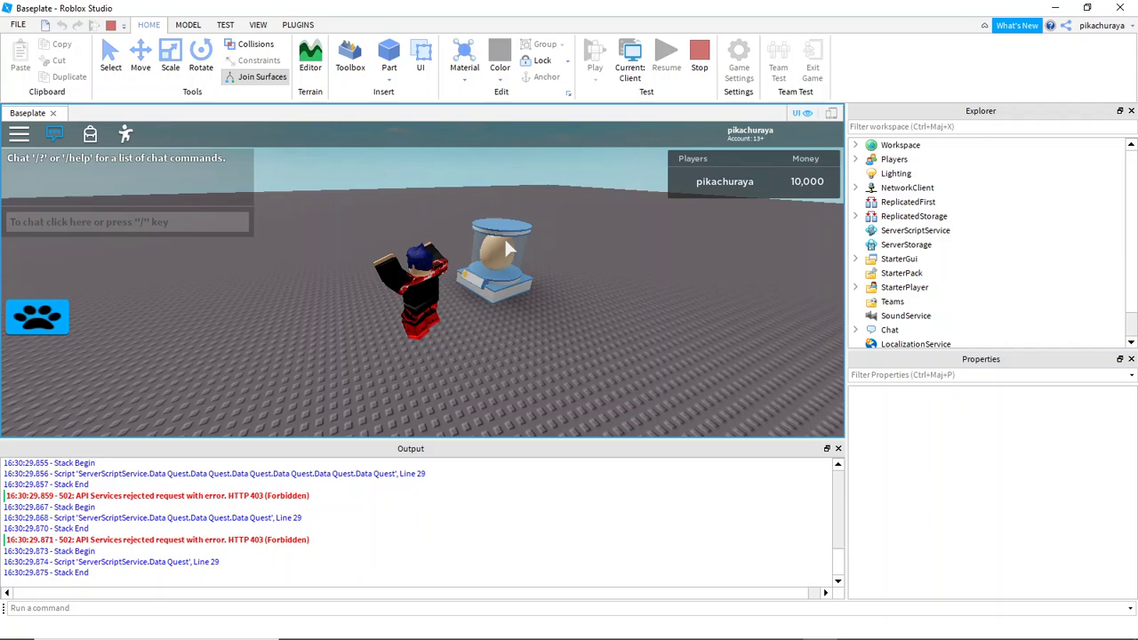
{"action": "key", "text": "w"}
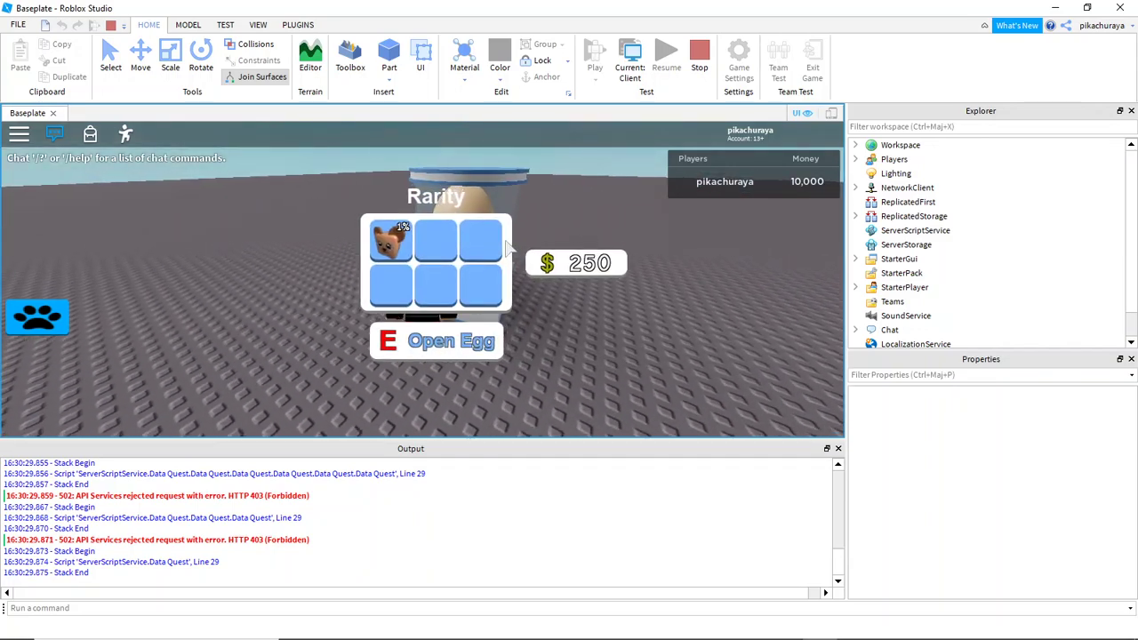
{"action": "key", "text": "s"}
{"action": "key", "text": "w"}
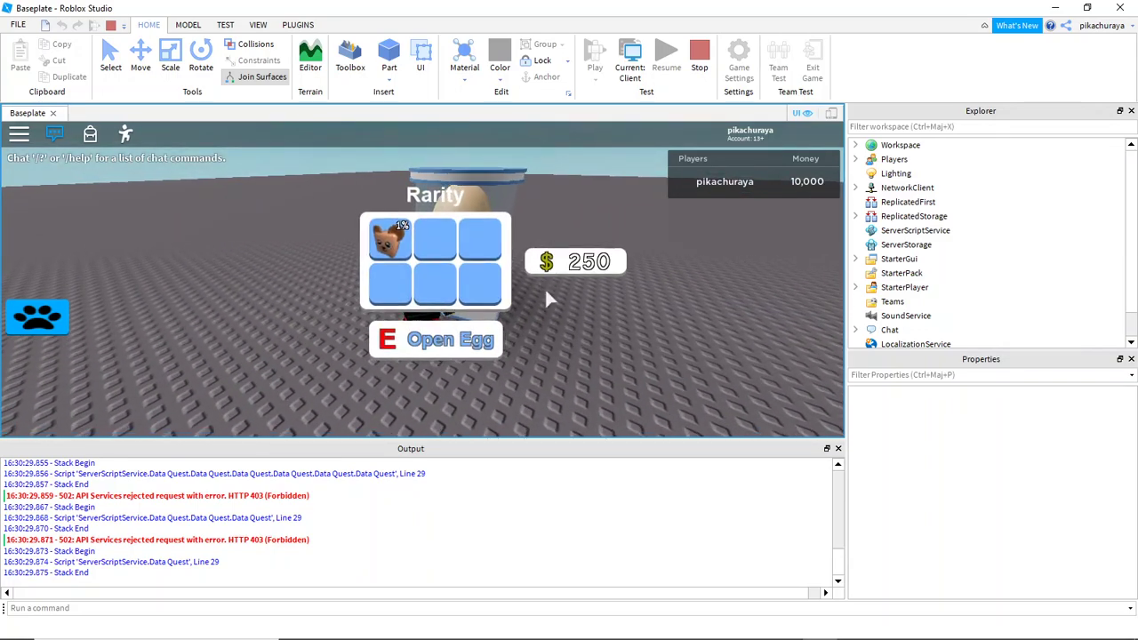
{"action": "key", "text": "s"}
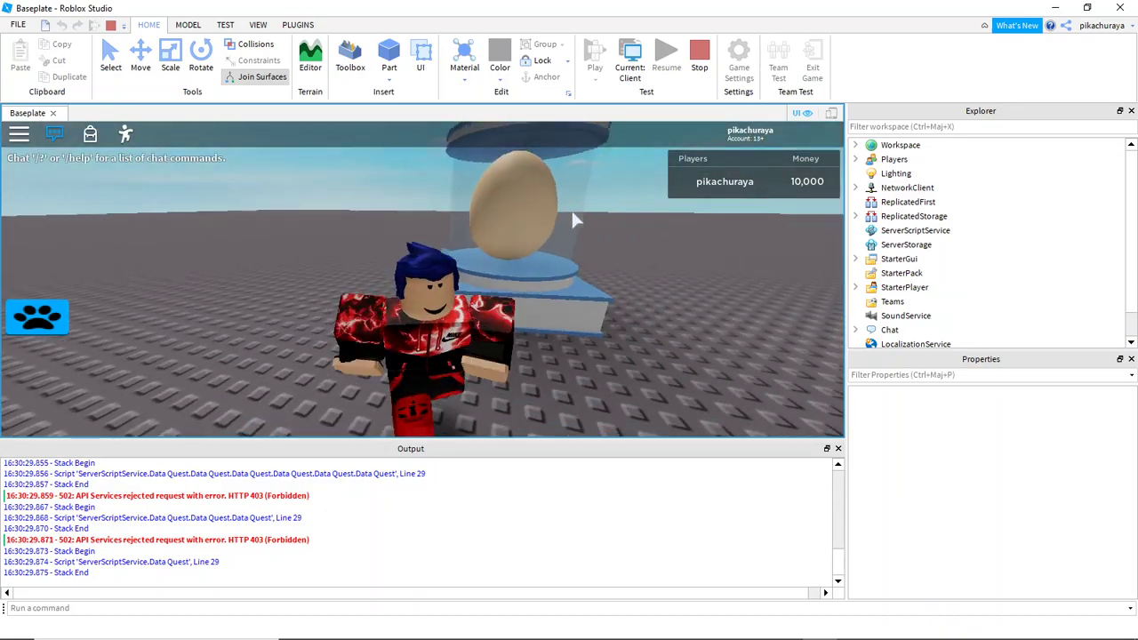
{"action": "key", "text": "w"}
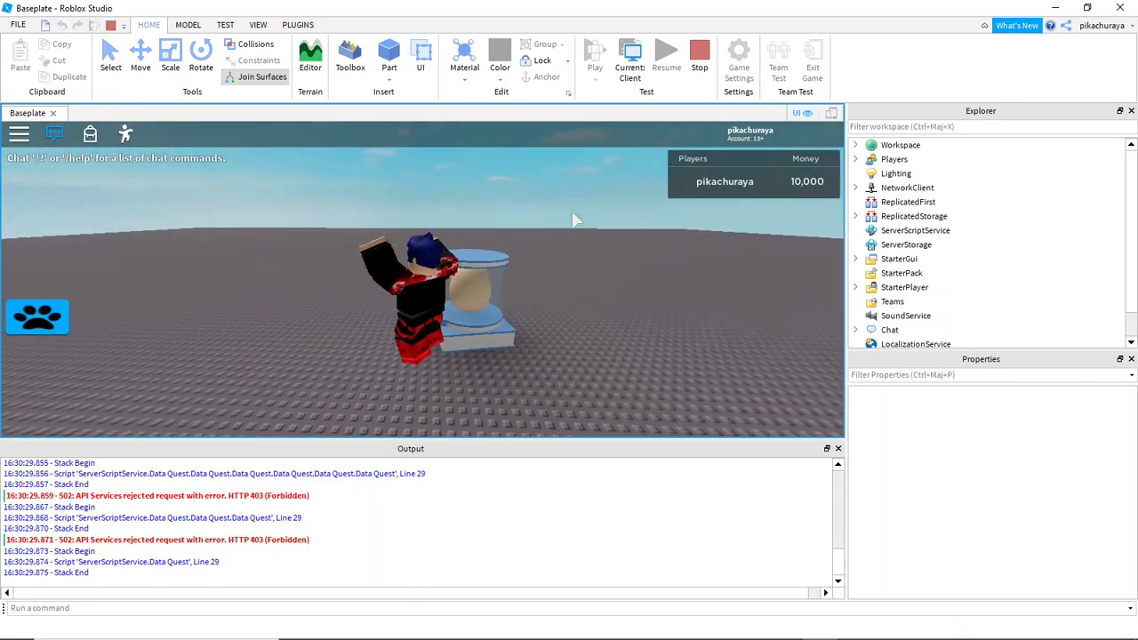
{"action": "key", "text": "space"}
- Check the empty pet inventory, then hatch an egg at the machine for 250 money
{"action": "key", "text": "w"}
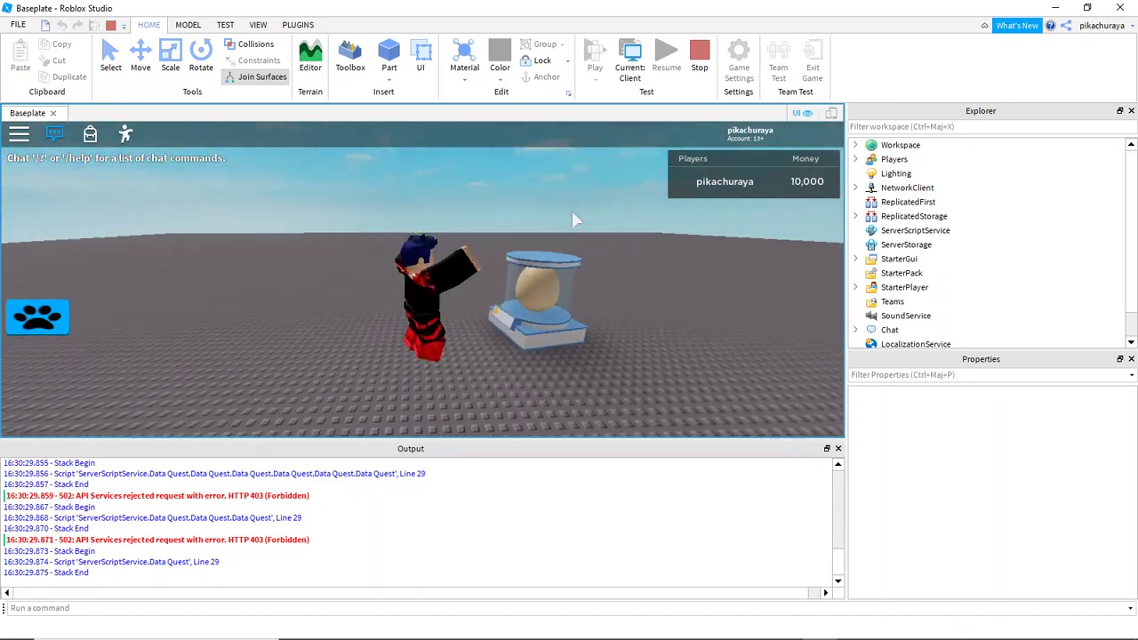
{"action": "left_click", "coordinate": [36, 318]}
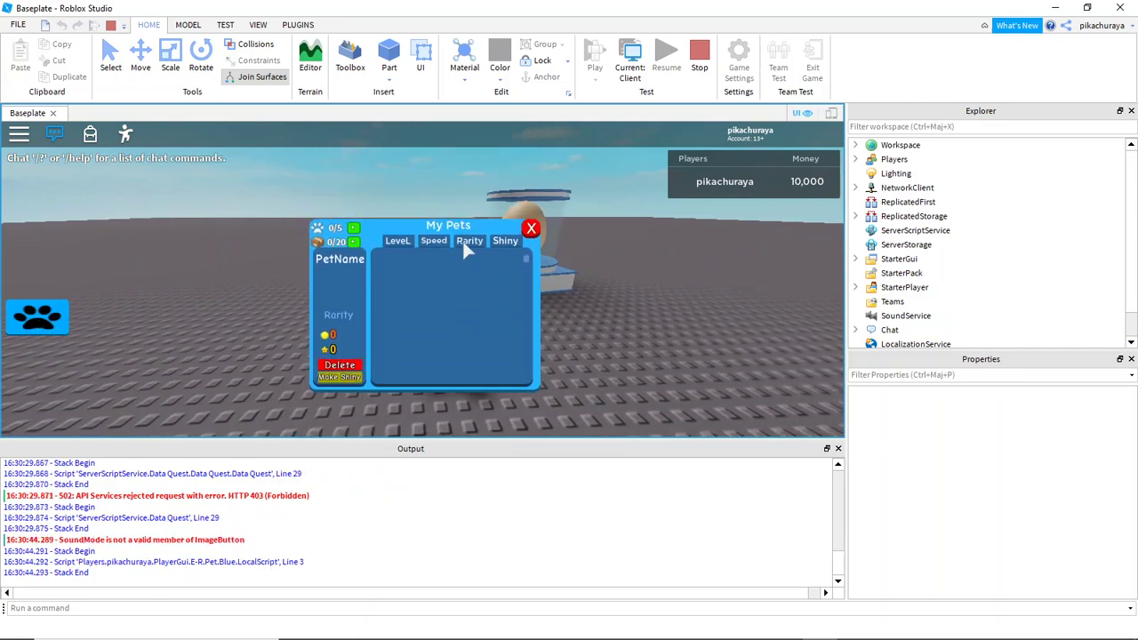
{"action": "left_click", "coordinate": [532, 228]}
{"action": "key", "text": "w"}
{"action": "key", "text": "e"}
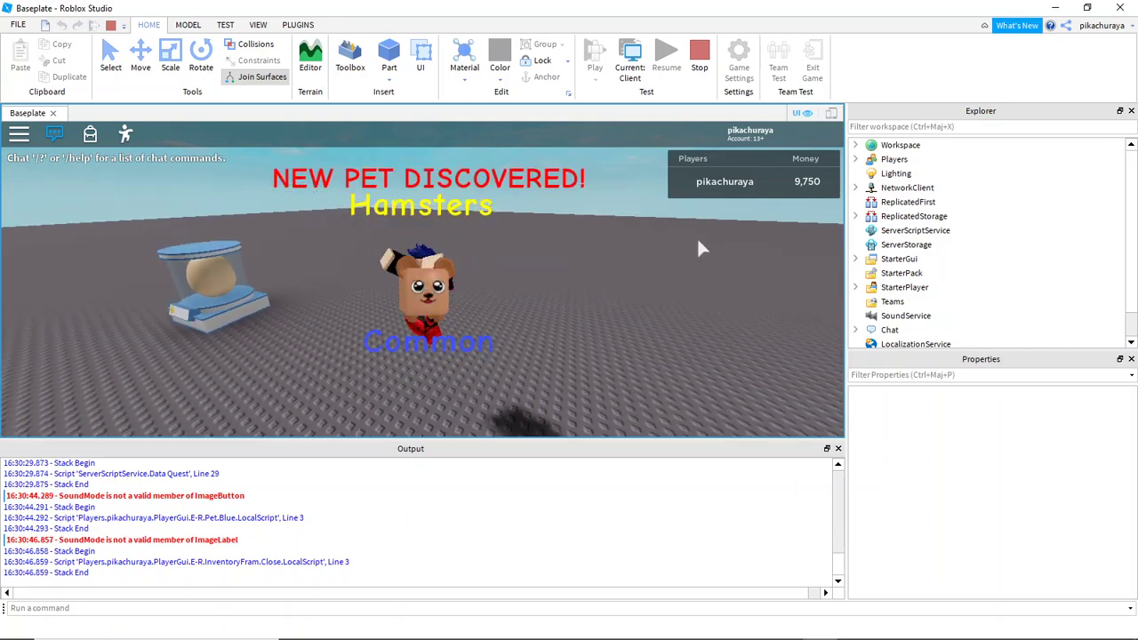
{"action": "key", "text": "a"}
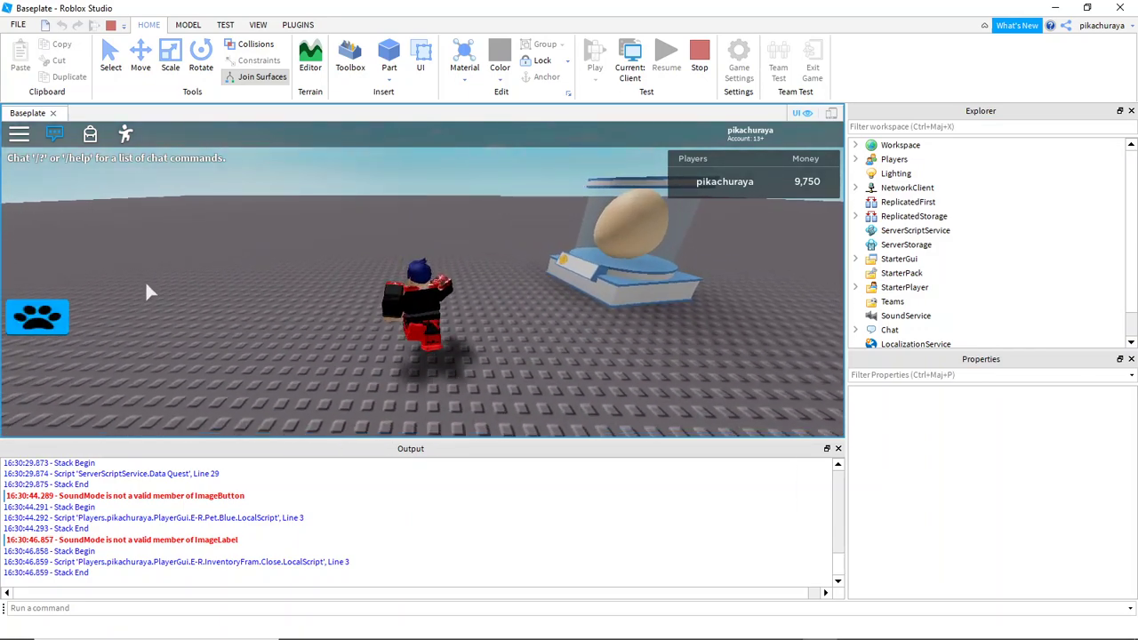
- Equip the hatched Common Hamsters pet and view its details
{"action": "left_click", "coordinate": [43, 318]}
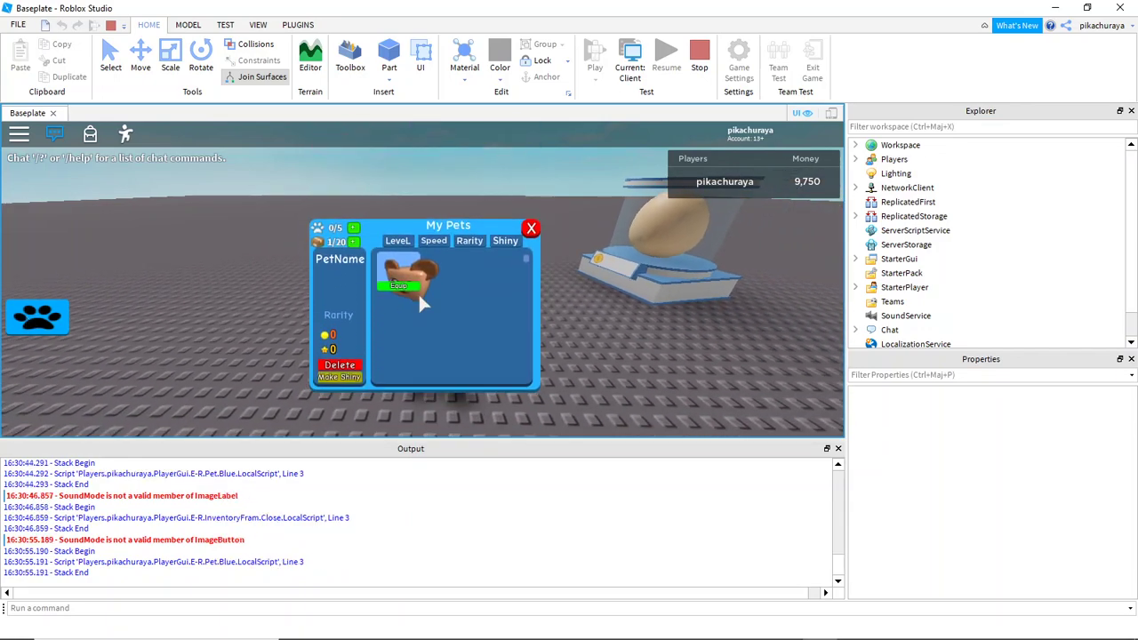
{"action": "left_click", "coordinate": [396, 287]}
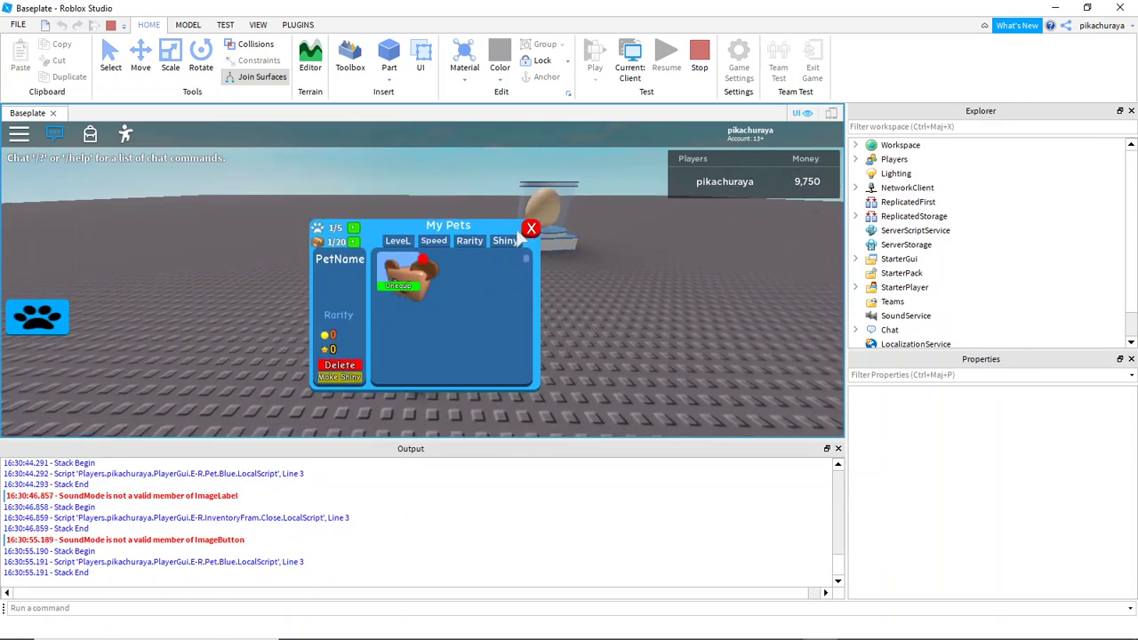
{"action": "left_click", "coordinate": [418, 290]}
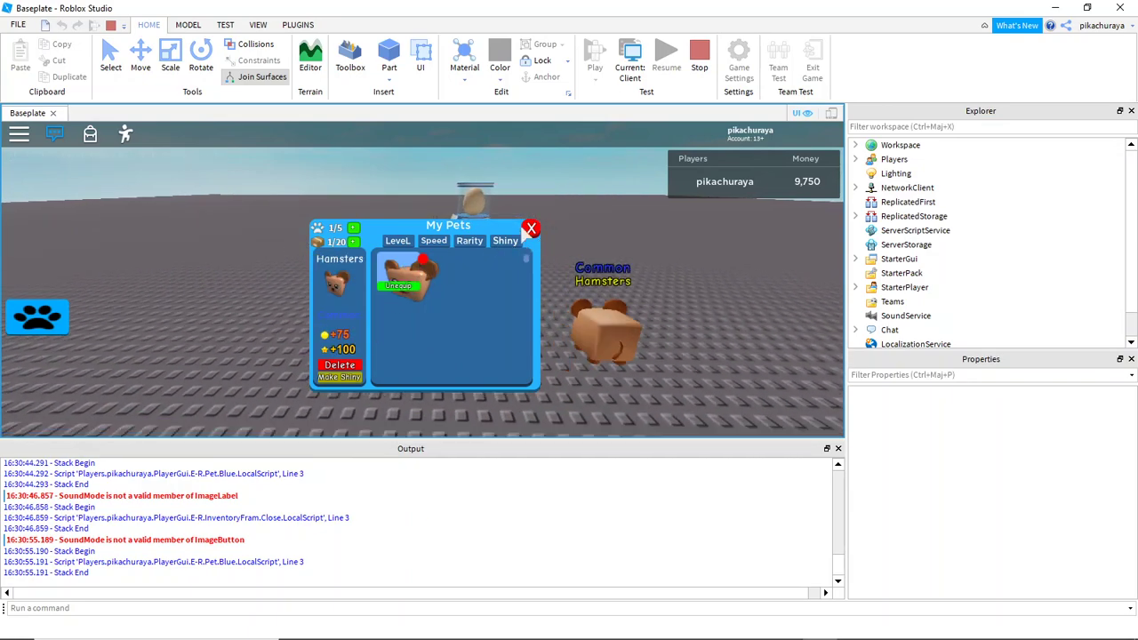
- Close the inventory and run and jump around, watching the Hamsters pet follow with 9,750 Money left
{"action": "left_click", "coordinate": [531, 229]}
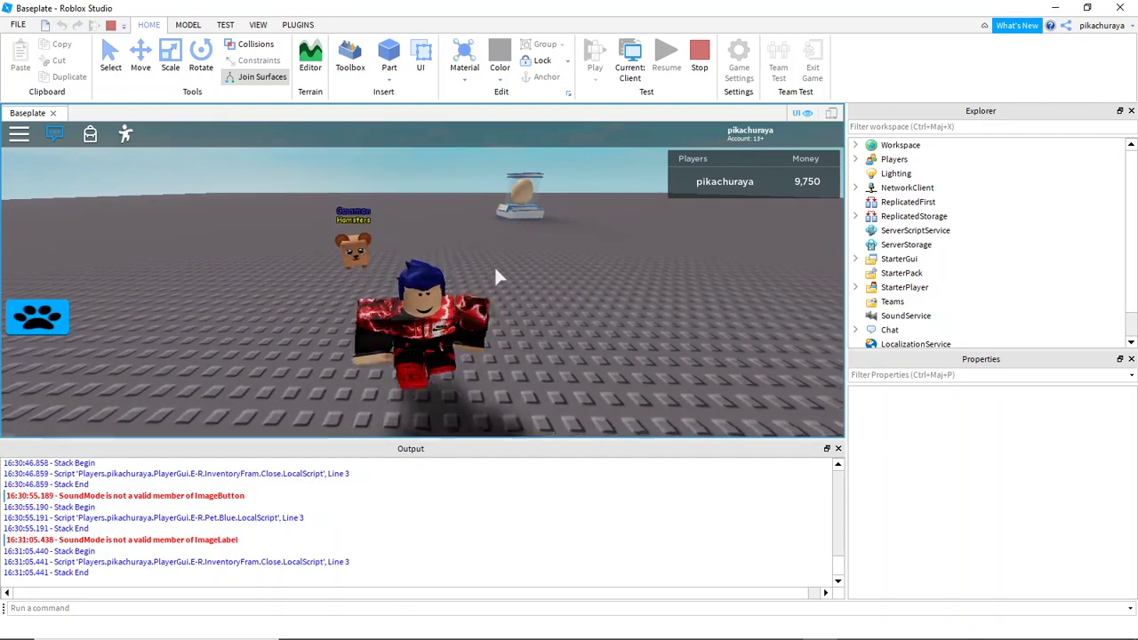
{"action": "key", "text": "space"}
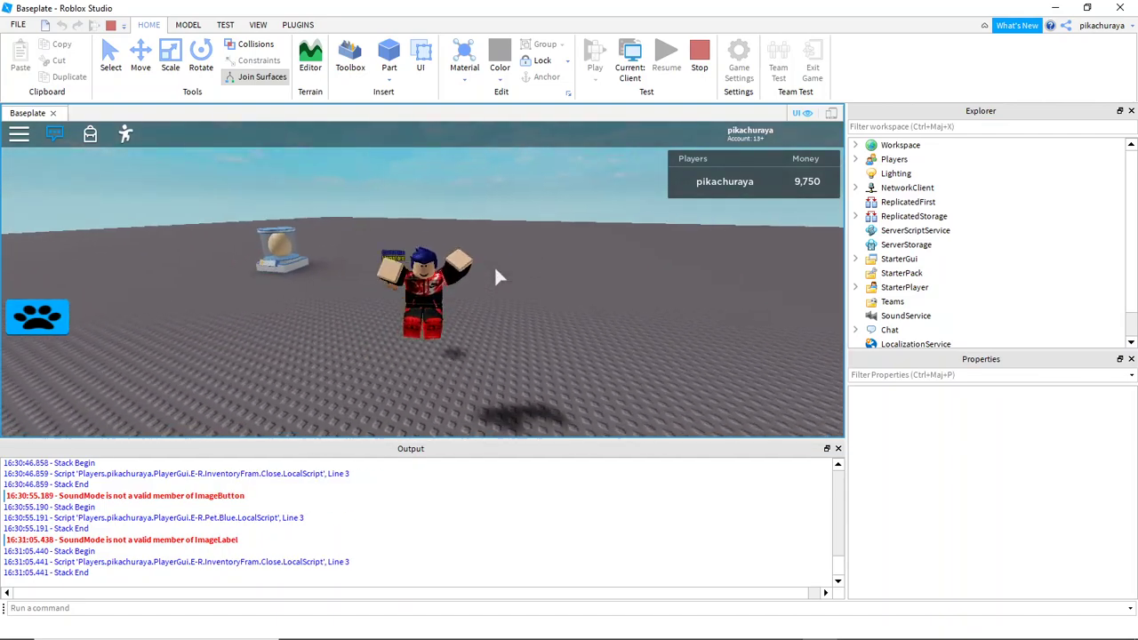
{"action": "key", "text": "s"}
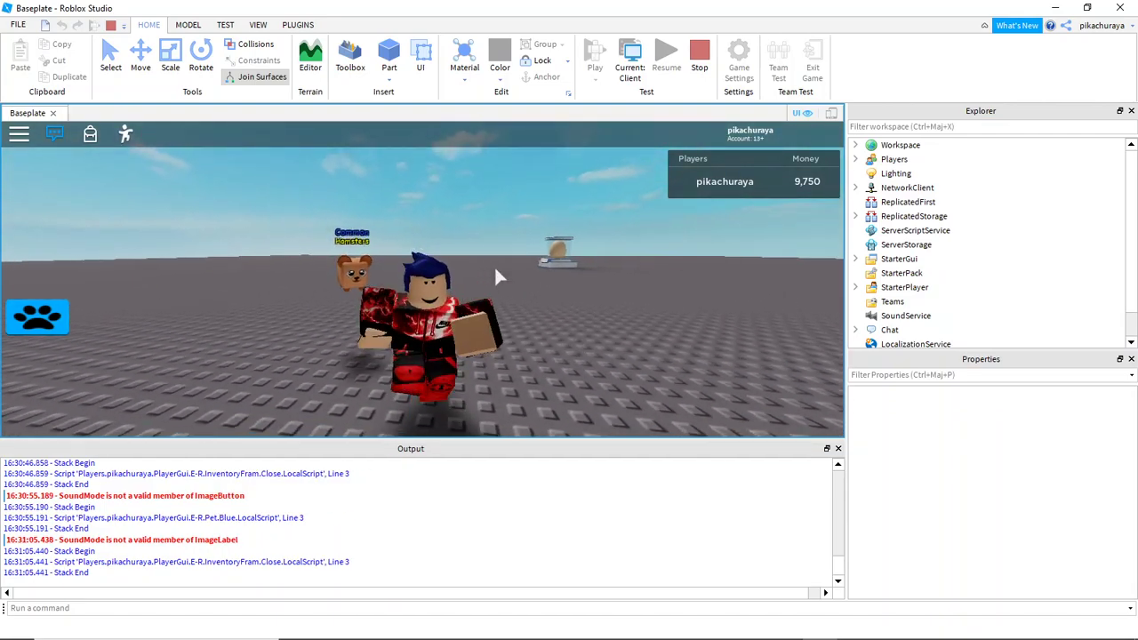
{"action": "key", "text": "s"}
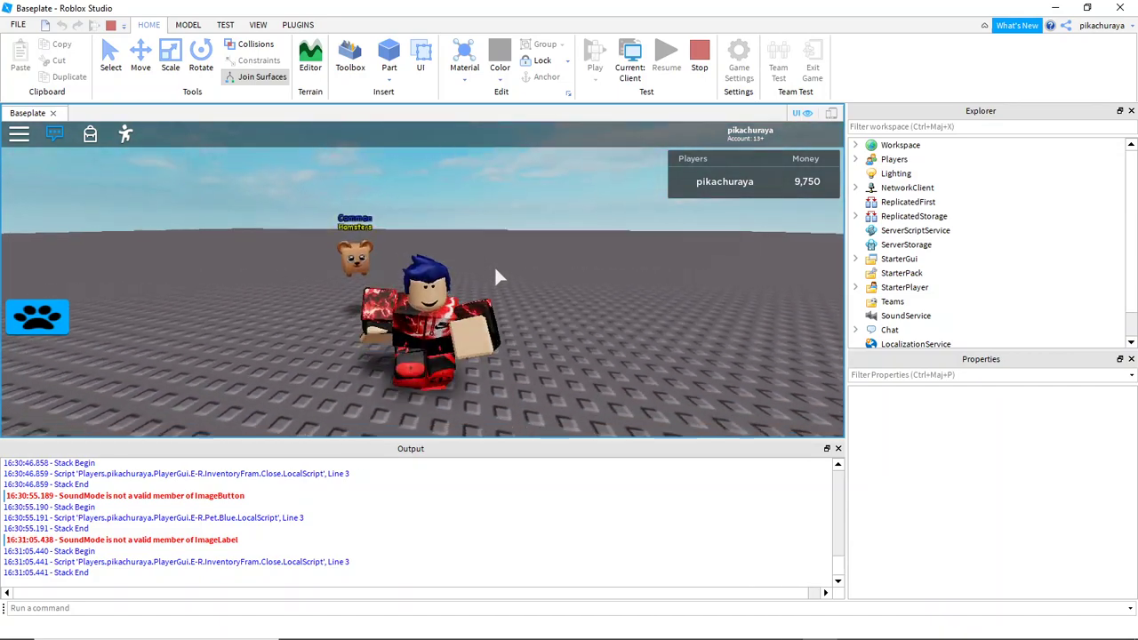
{"action": "key", "text": "s"}
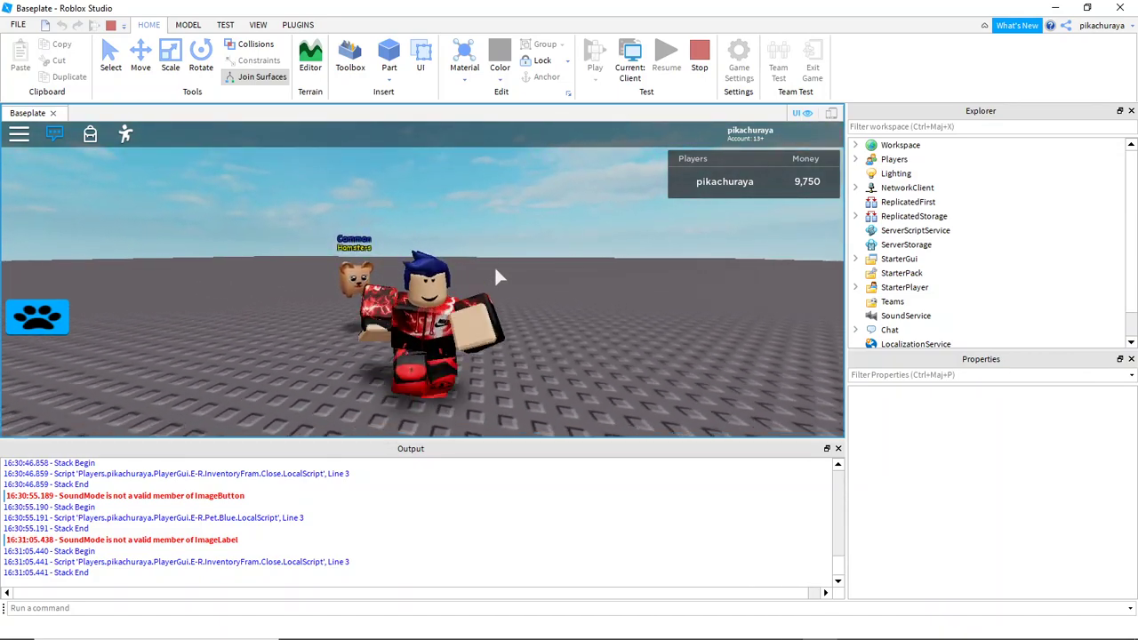
{"action": "key", "text": "s"}
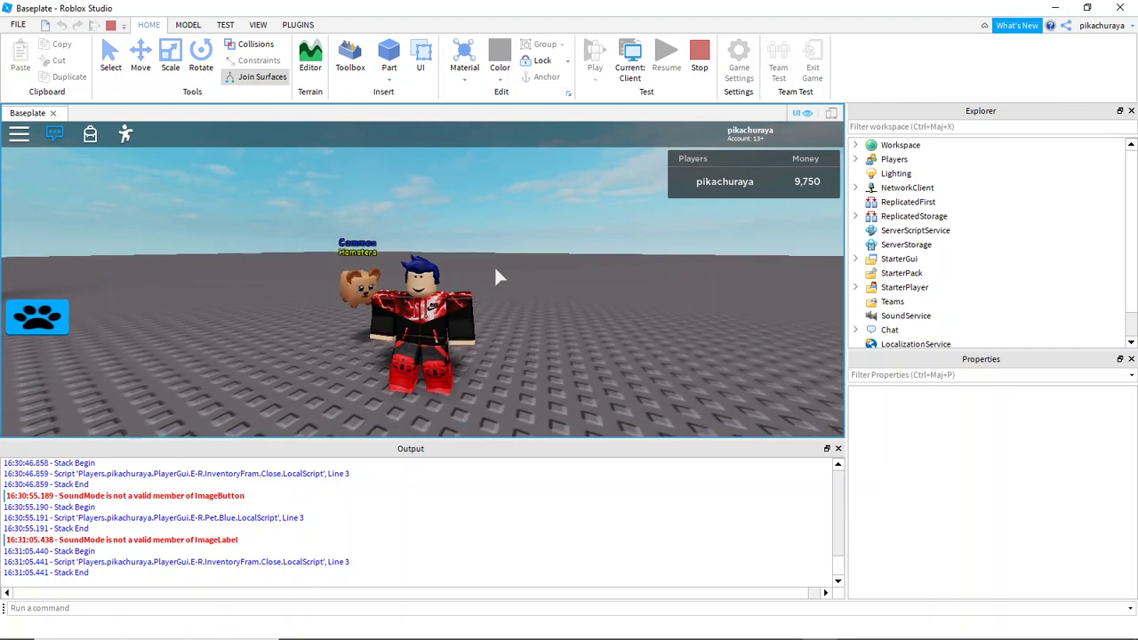
{"action": "key", "text": "w"}
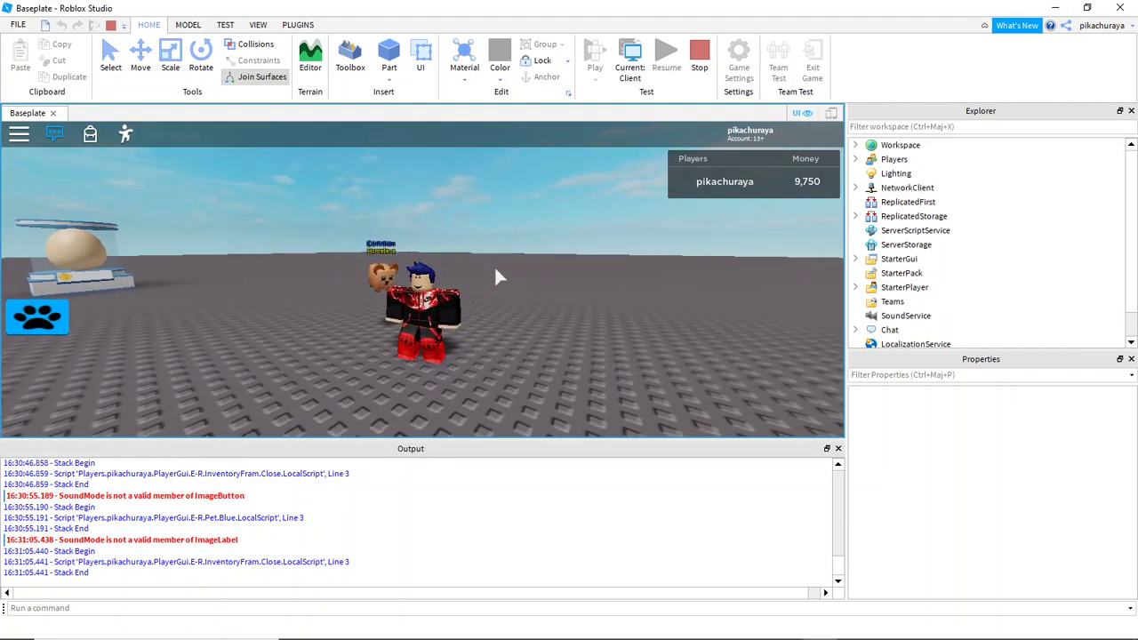
{"action": "key", "text": "s"}
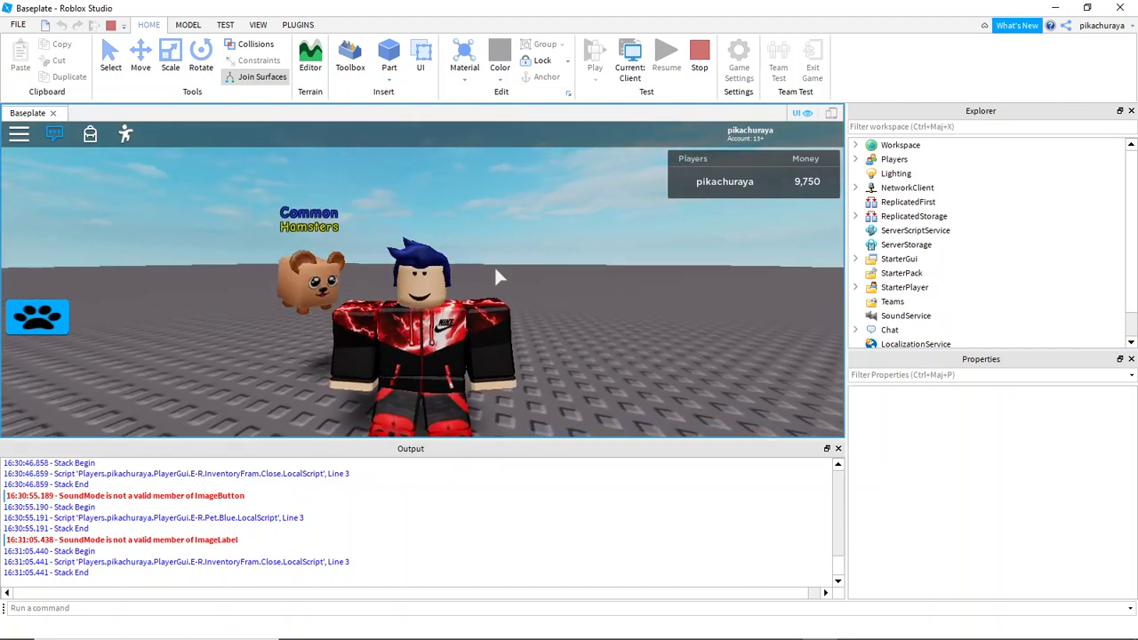
{"action": "key", "text": "w"}
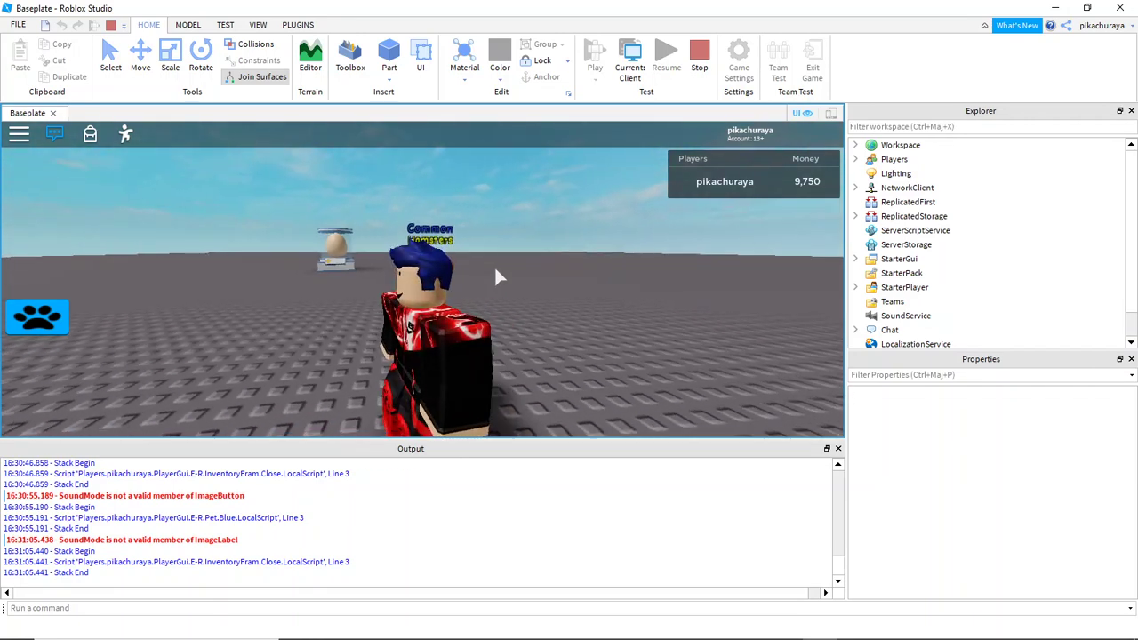
{"action": "key", "text": "s"}
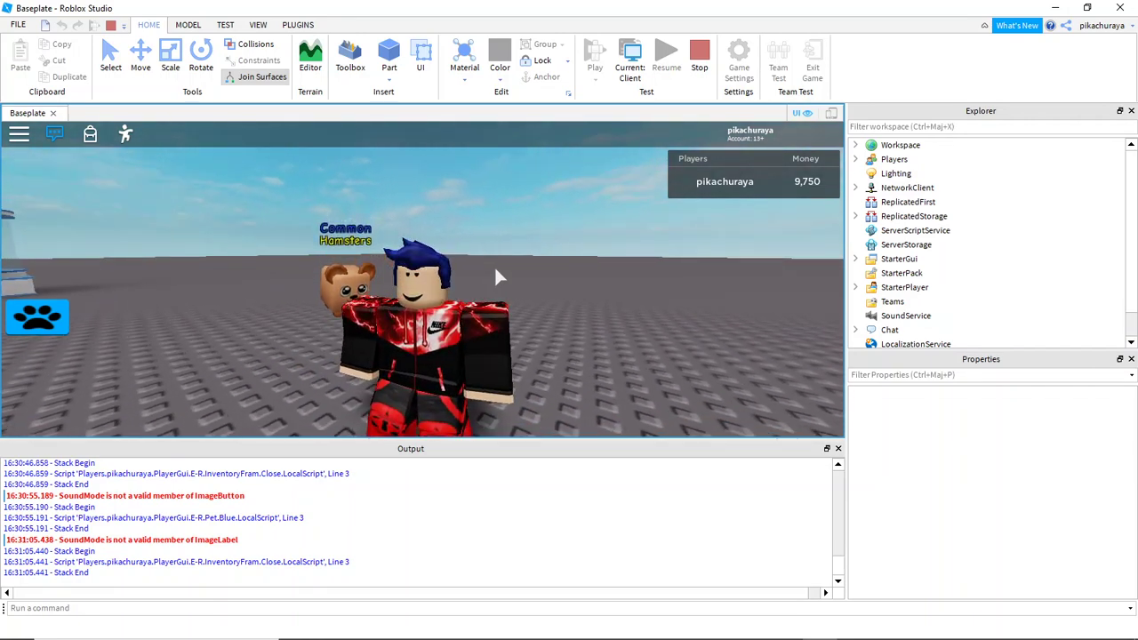
{"action": "key", "text": "s"}
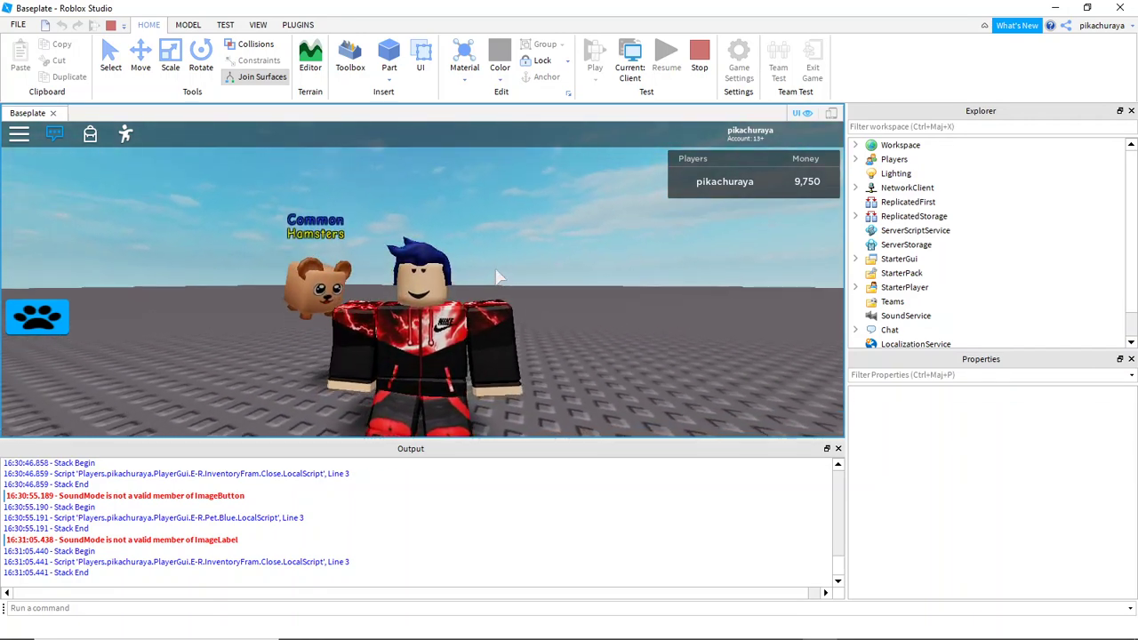